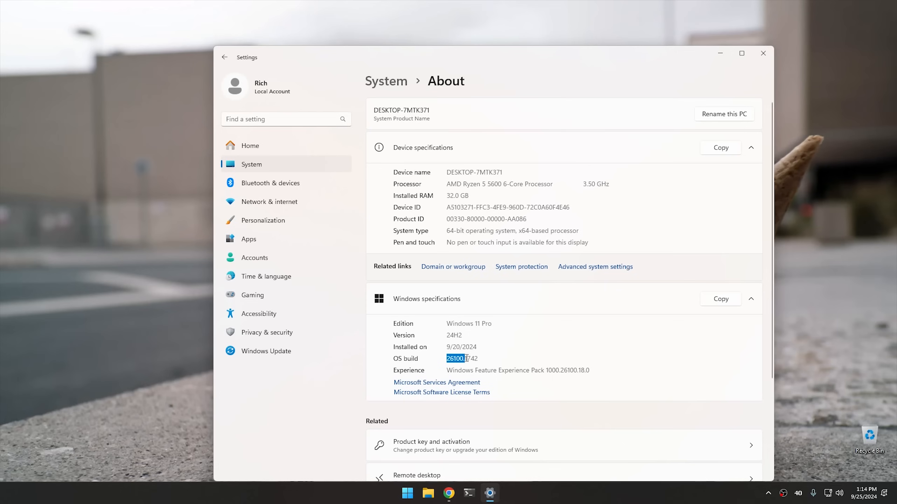
# - Highlight the OS build number in the Windows specifications, and close the Settings window
pyautogui.moveTo(466, 359); pyautogui.dragTo(482, 358)
pyautogui.click(763, 53)
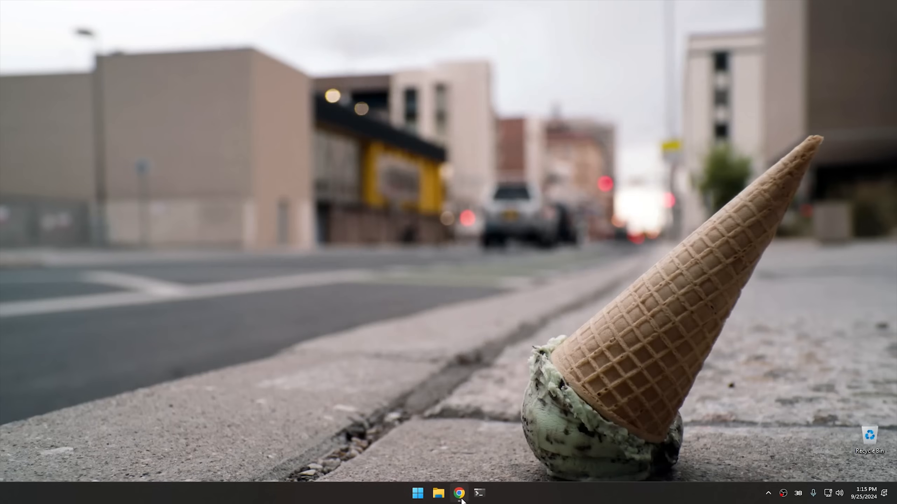
pyautogui.click(418, 496)
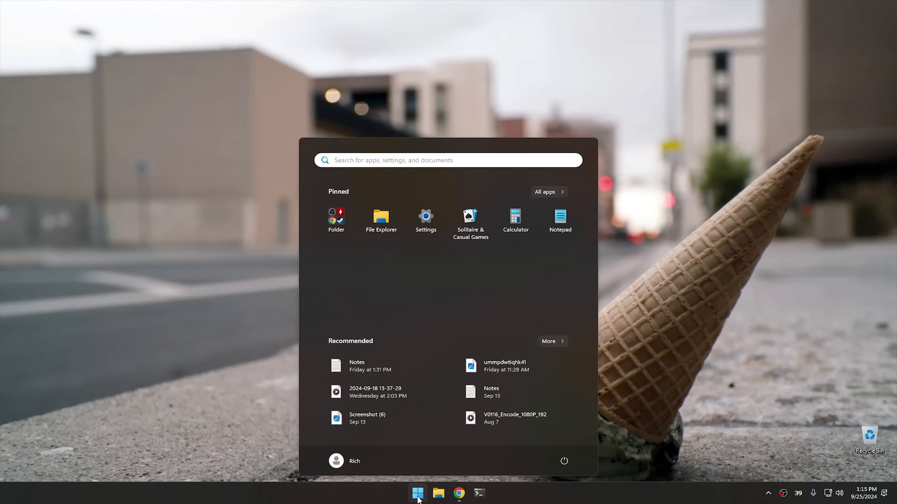
pyautogui.click(417, 496)
# - Open Chrome, move its window toward the middle of the desktop, and open the saved ExplorerPatcher GitHub page
pyautogui.click(459, 494)
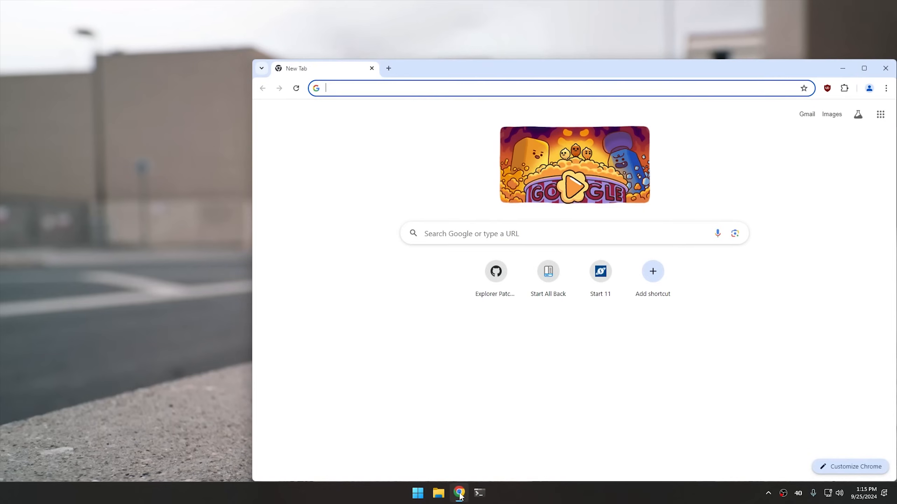
pyautogui.moveTo(600, 75); pyautogui.dragTo(498, 46)
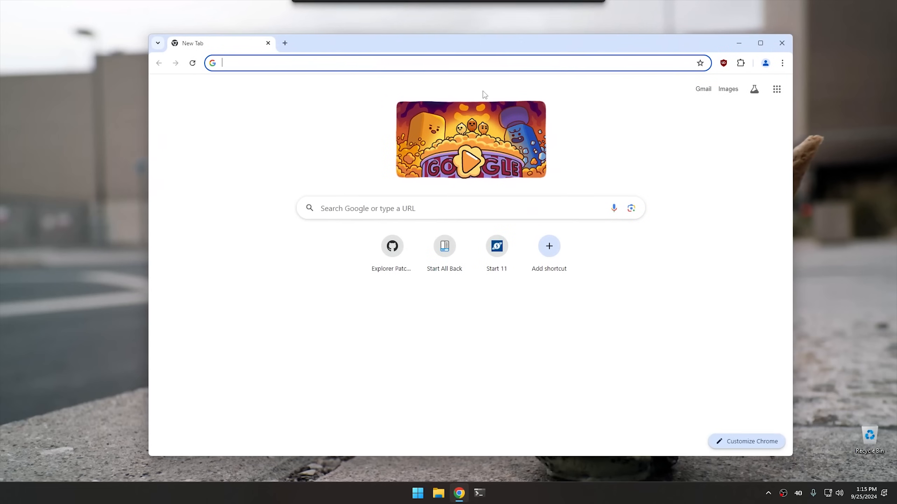
pyautogui.click(393, 253)
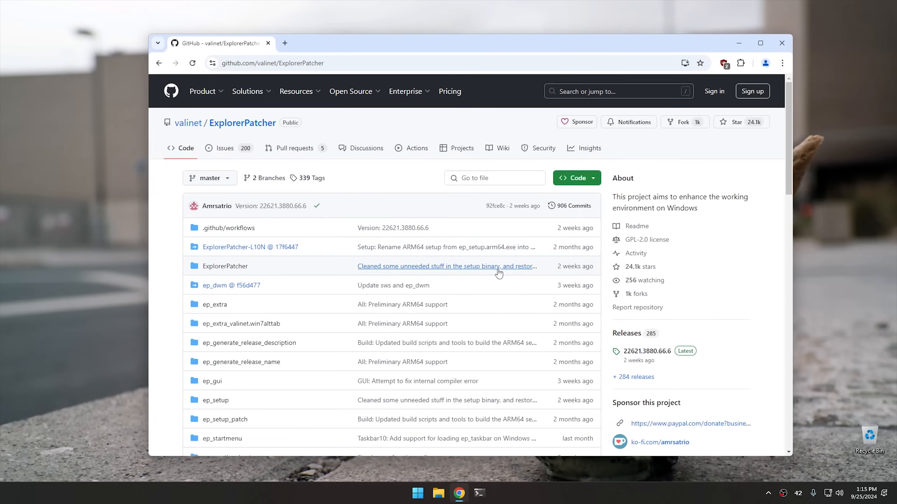
# - Open the latest ExplorerPatcher release, 22621.3880.66.6, from the repository page
pyautogui.scroll(-5, 490, 295)
pyautogui.scroll(4, 512, 283)
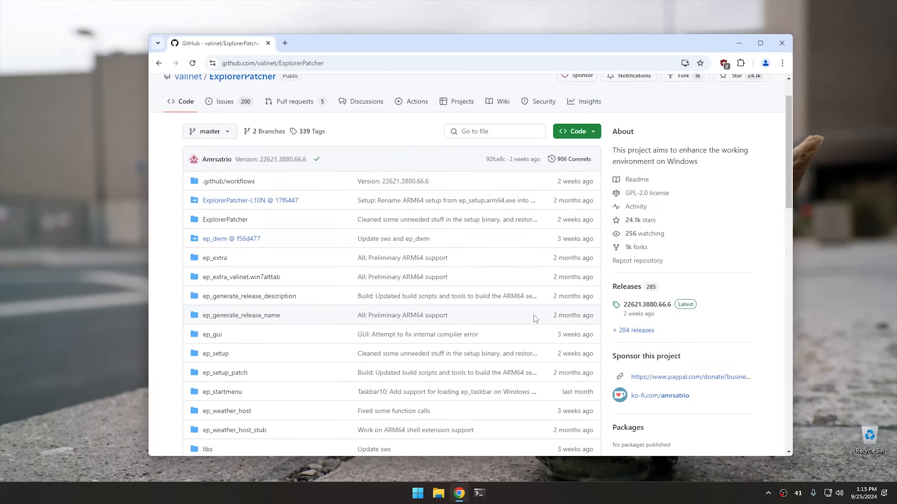
pyautogui.click(686, 309)
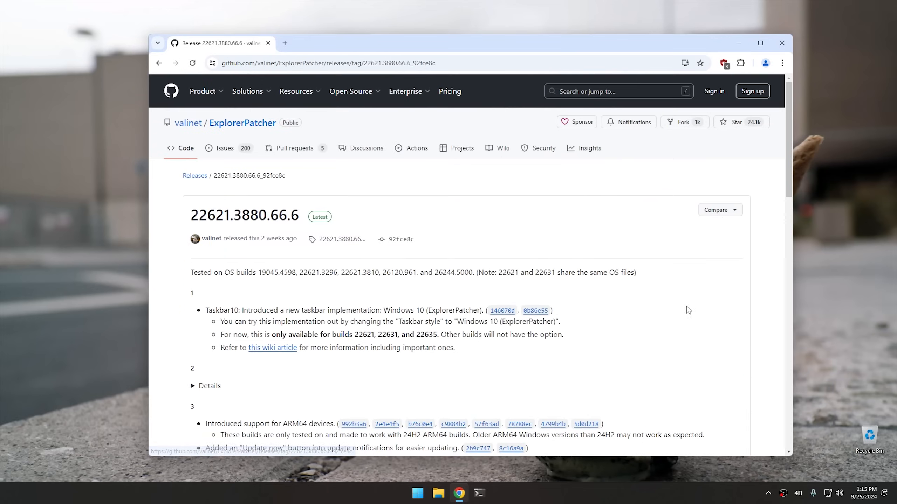
# - Read the release notes for Windows 11 24H2 compatibility and the antivirus warning with its exclusion instructions
pyautogui.scroll(-8, 352, 275)
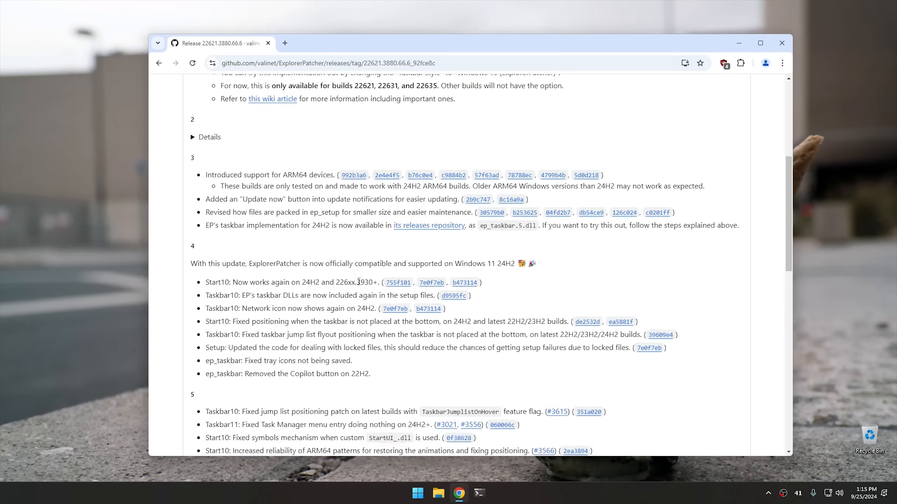
pyautogui.scroll(5, 271, 157)
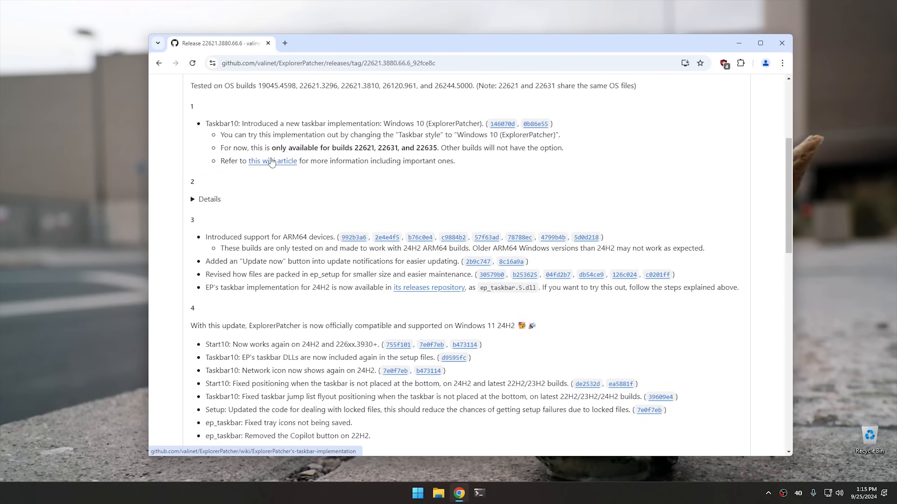
pyautogui.scroll(3, 272, 163)
pyautogui.scroll(-5, 221, 203)
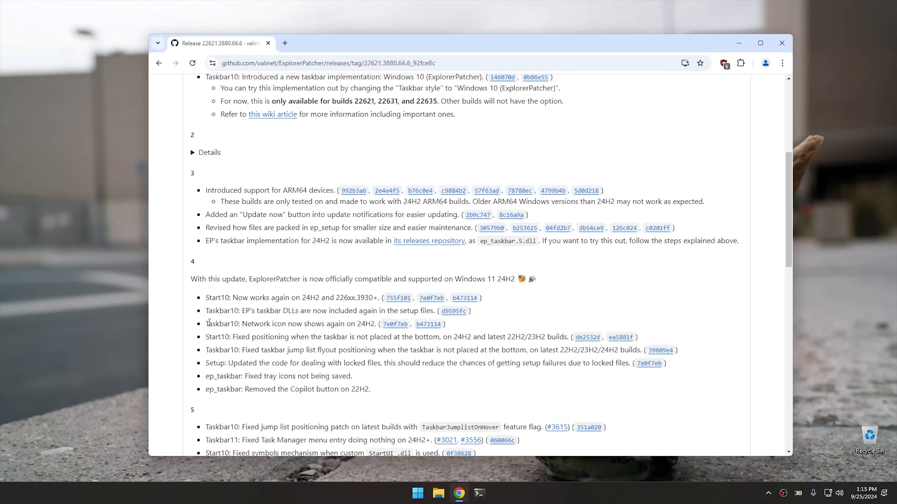
pyautogui.scroll(-10, 209, 323)
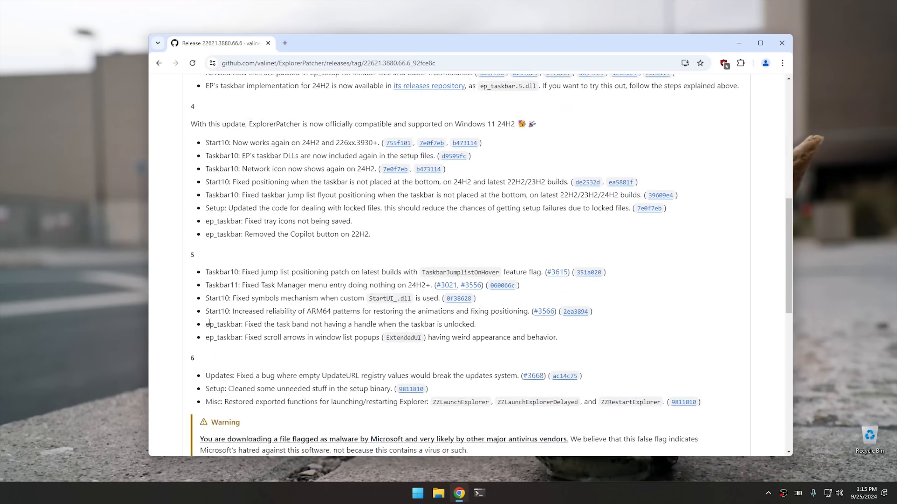
pyautogui.scroll(1, 209, 327)
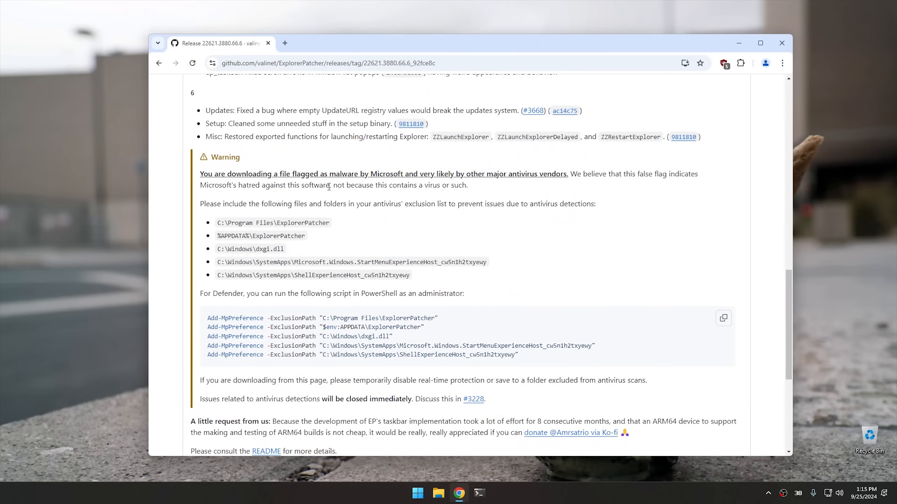
pyautogui.scroll(-3, 319, 261)
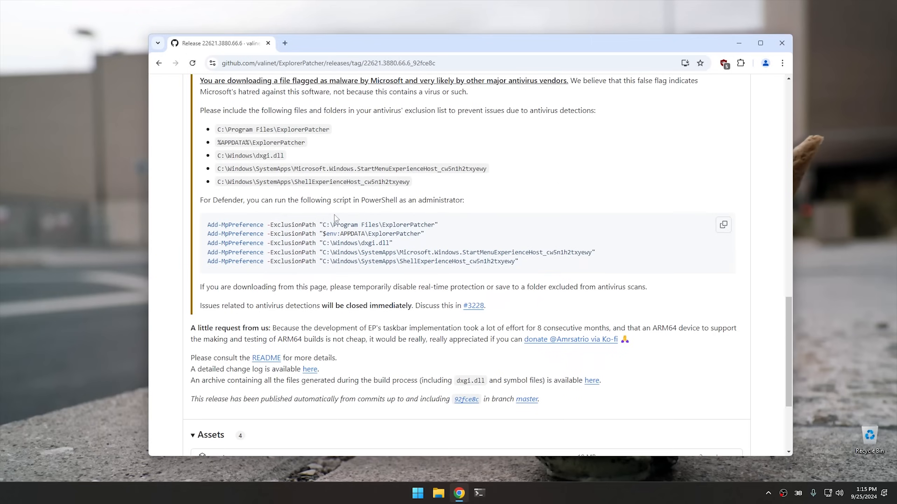
pyautogui.scroll(3, 334, 214)
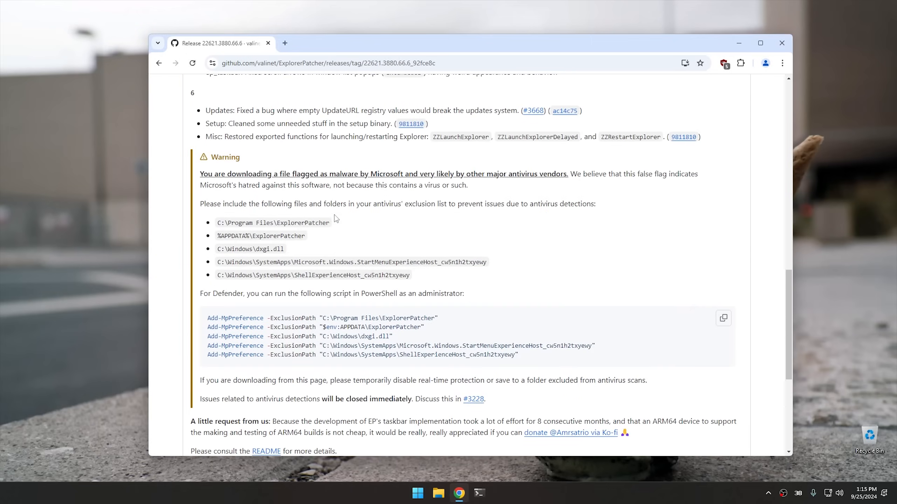
# - Turn off real-time protection in Windows Security, approve the change, and minimize the window
pyautogui.click(768, 493)
pyautogui.click(787, 465)
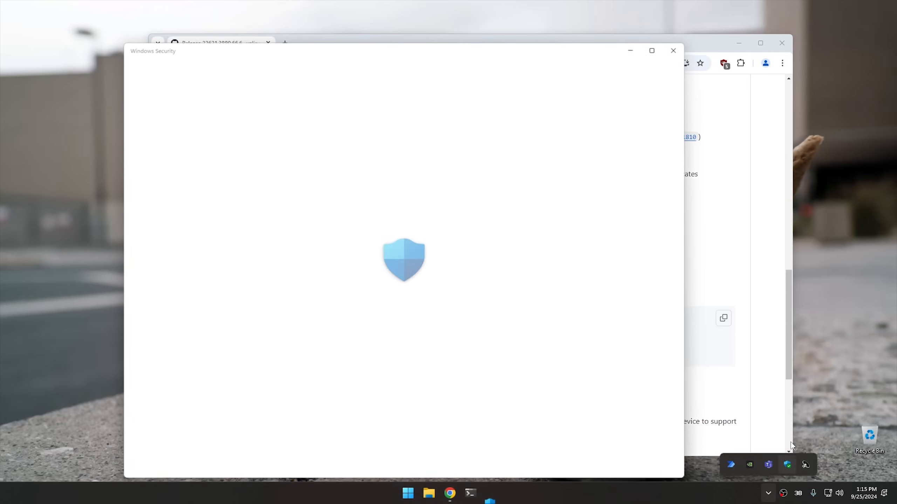
pyautogui.click(352, 197)
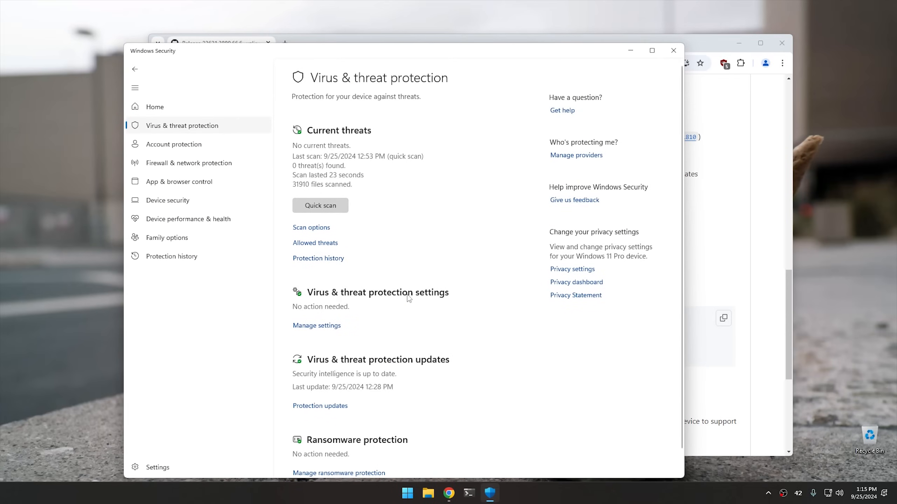
pyautogui.click(311, 327)
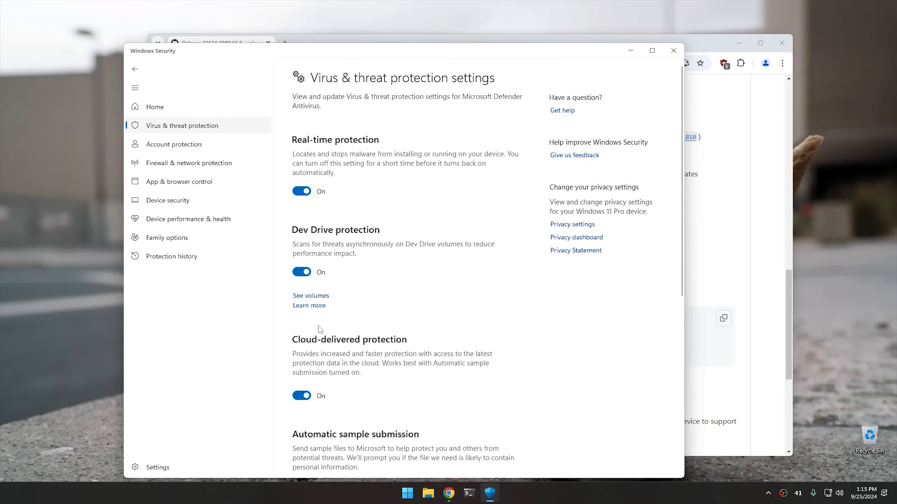
pyautogui.click(307, 191)
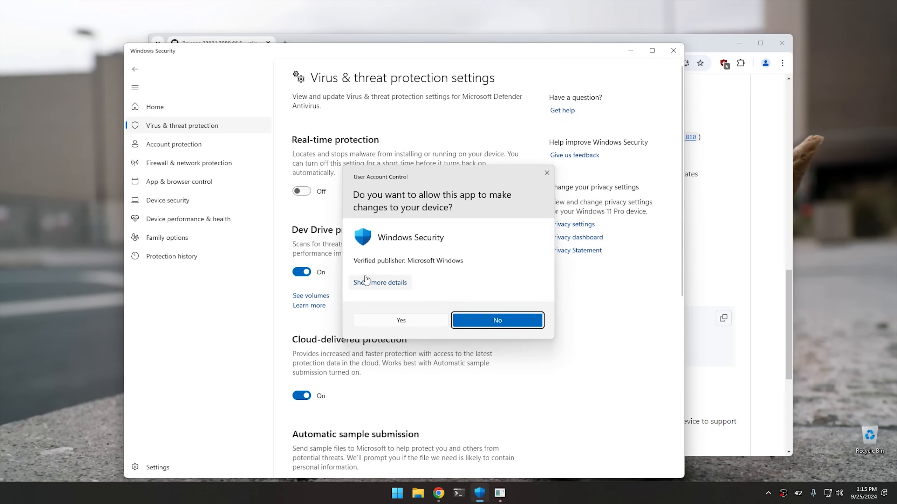
pyautogui.click(396, 320)
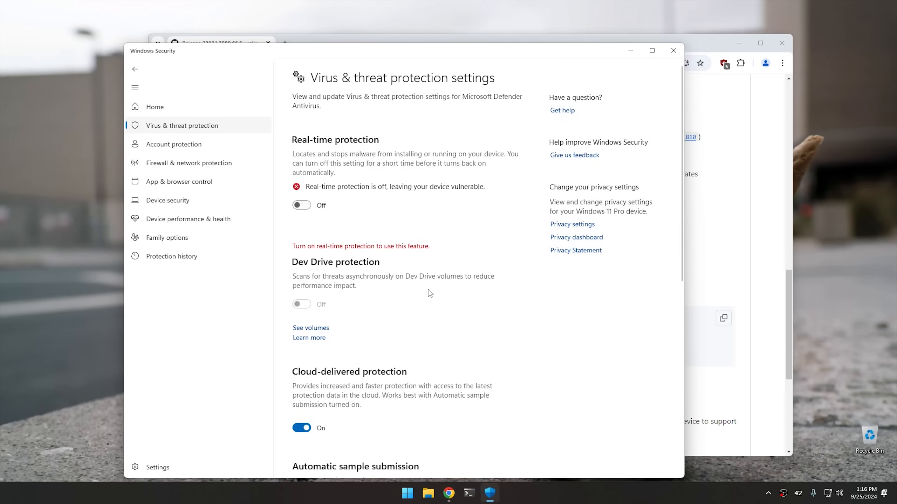
pyautogui.click(631, 50)
# - Download ep_setup.exe from the release assets, show it in the Downloads folder, and minimize that folder window
pyautogui.scroll(-5, 401, 279)
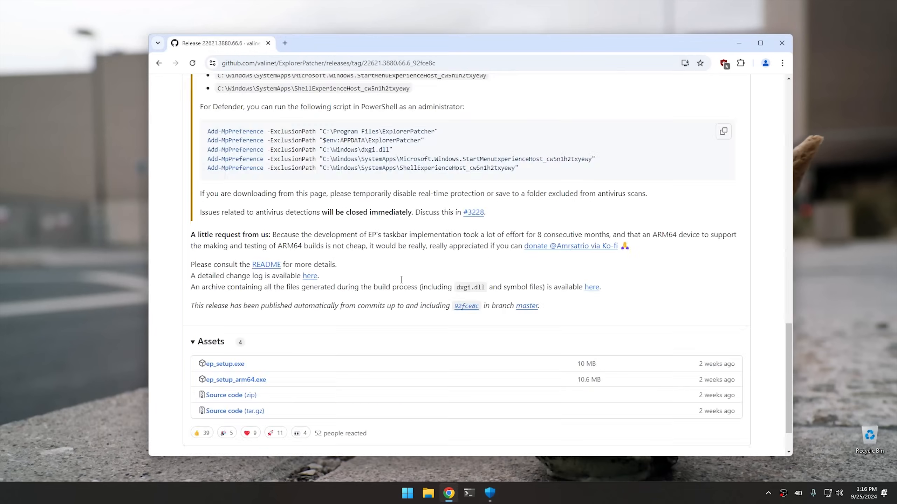
pyautogui.scroll(-1, 401, 279)
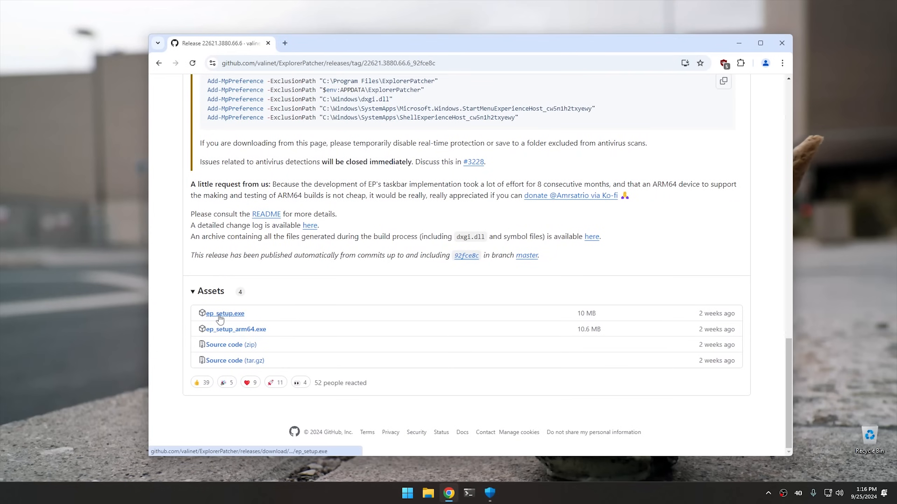
pyautogui.click(224, 318)
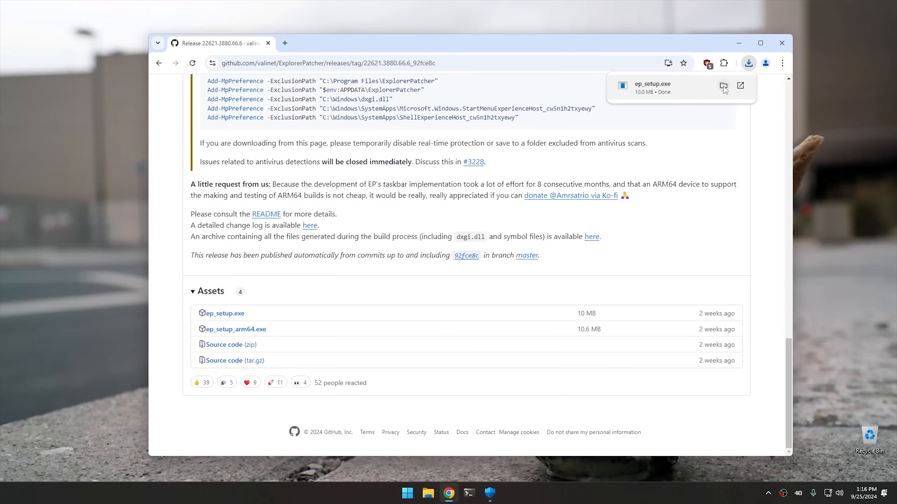
pyautogui.click(724, 86)
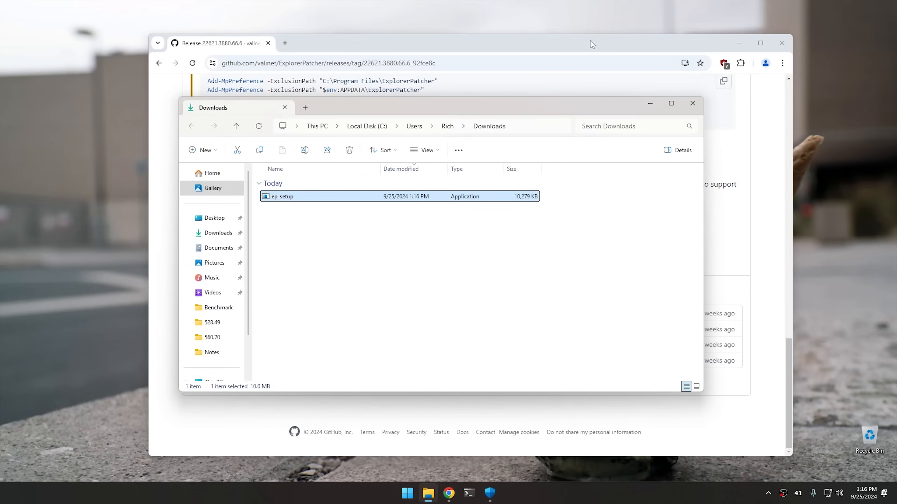
pyautogui.click(651, 103)
# - Review the antivirus exclusion paths and the Defender PowerShell exclusion script on the release page
pyautogui.scroll(5, 372, 247)
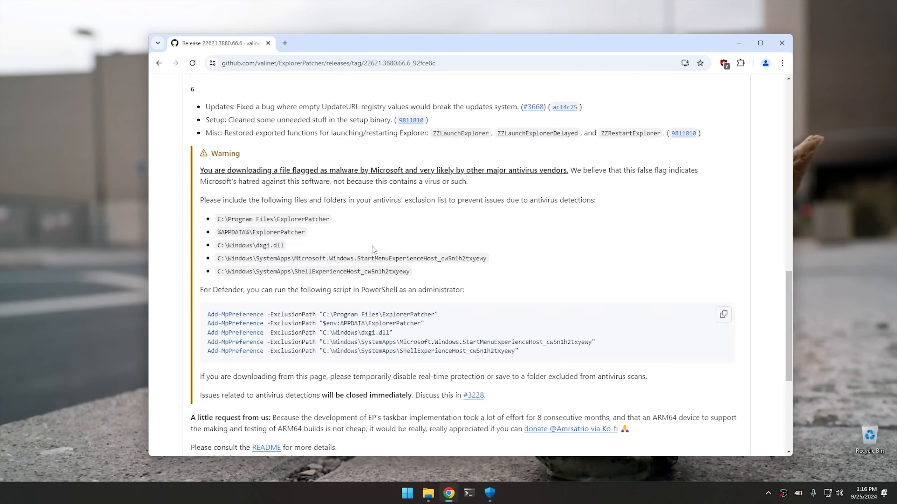
pyautogui.scroll(-3, 372, 247)
pyautogui.moveTo(244, 220); pyautogui.dragTo(398, 257)
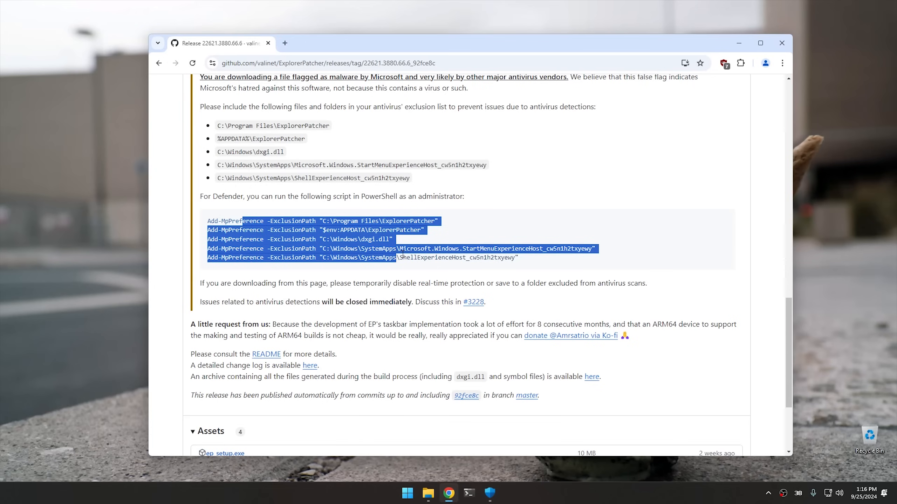
pyautogui.click(415, 258)
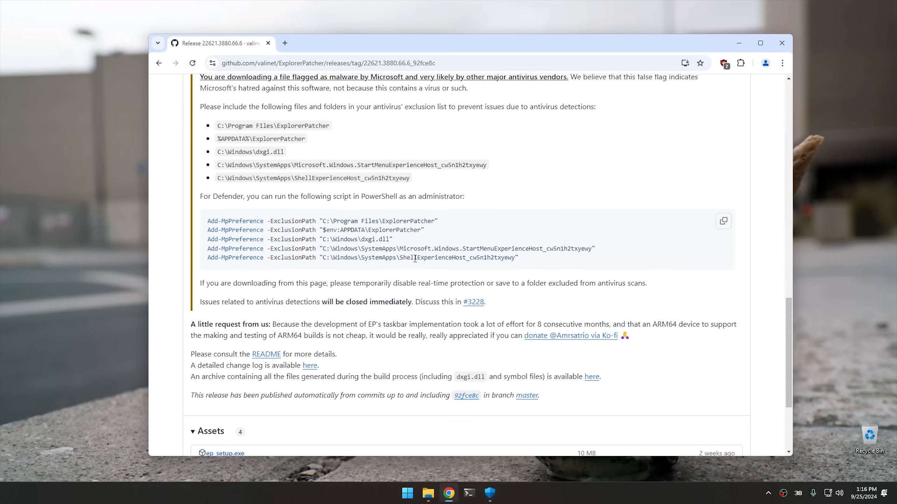
# - Bring Windows Security back up and turn real-time protection on again
pyautogui.click(490, 493)
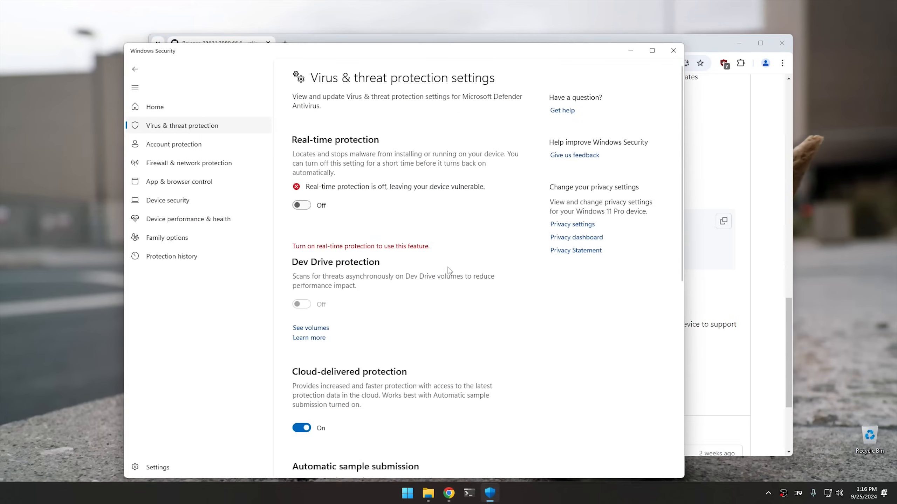
pyautogui.click(306, 206)
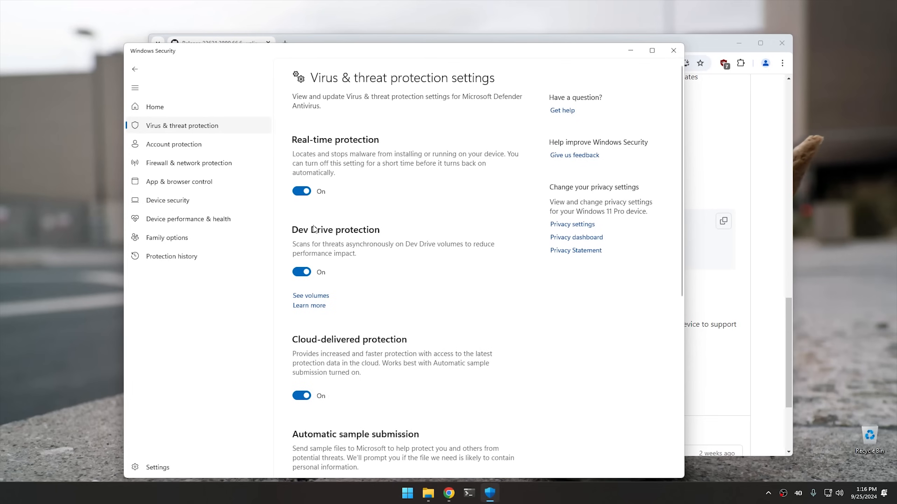
# - Open the Microsoft Defender exclusions list with administrator approval, and switch back to the exclusion paths on the release page in Chrome
pyautogui.click(166, 131)
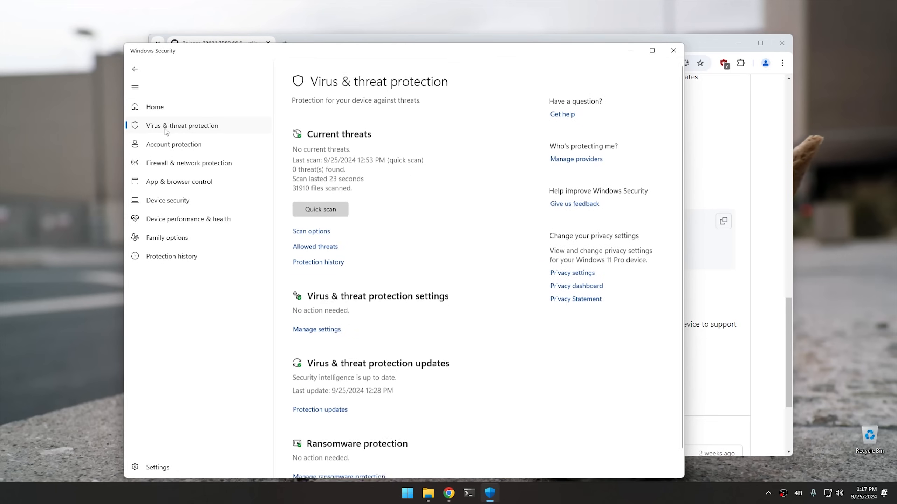
pyautogui.scroll(-1, 364, 313)
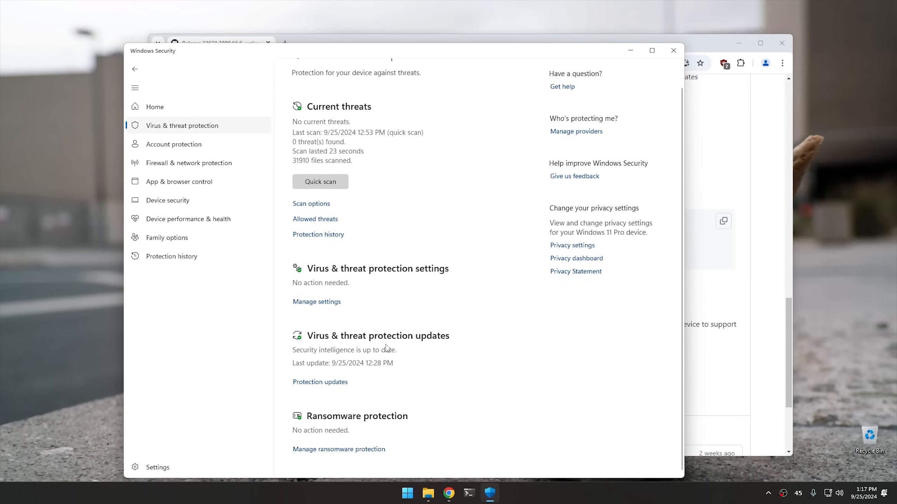
pyautogui.click(313, 303)
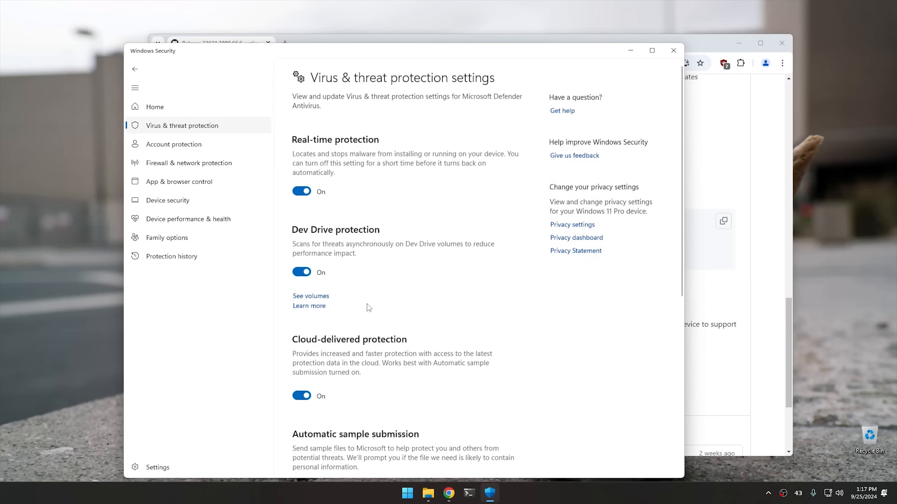
pyautogui.scroll(-8, 367, 307)
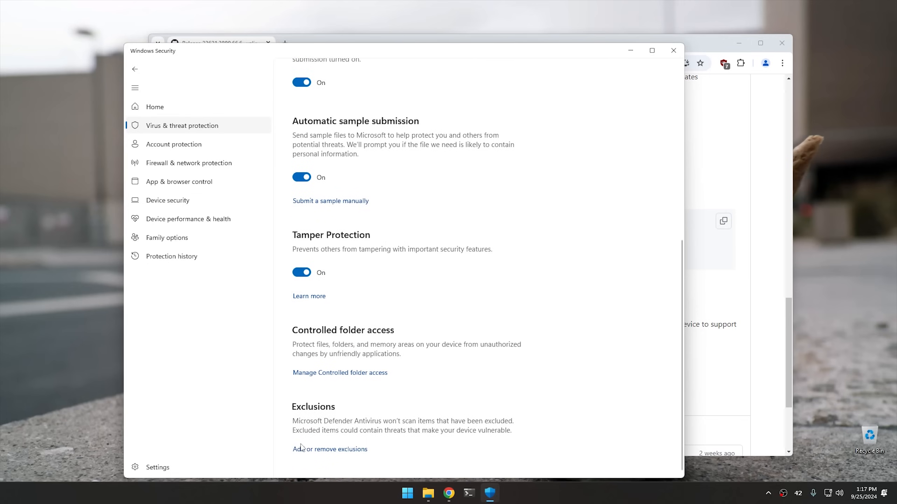
pyautogui.click(321, 450)
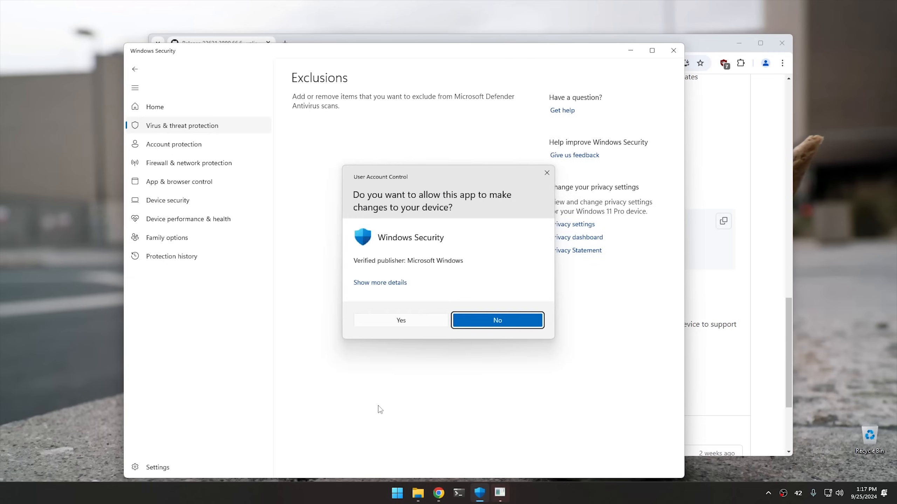
pyautogui.click(406, 323)
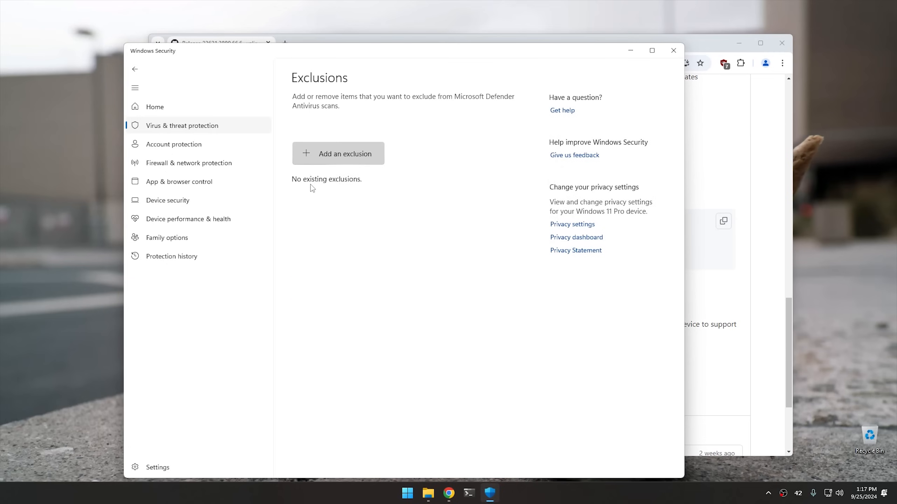
pyautogui.click(699, 42)
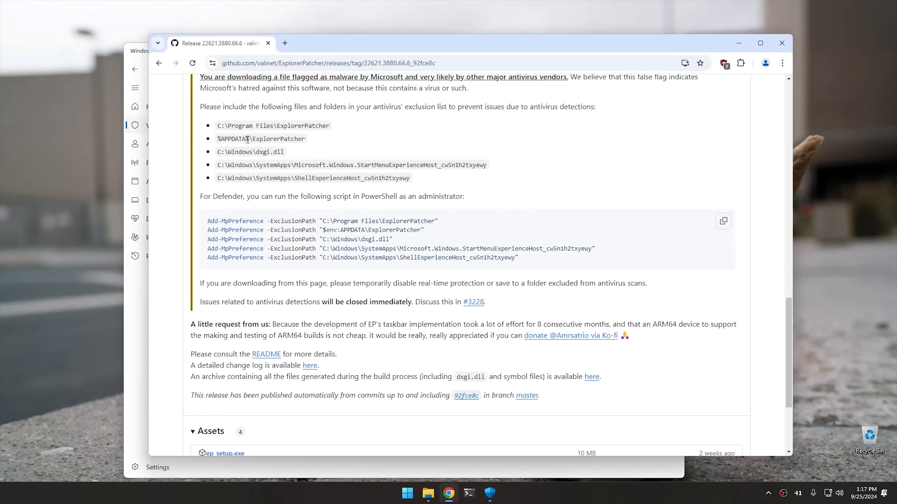
# - Copy the five-line Add-MpPreference exclusion script from the release page and minimize the browser window
pyautogui.moveTo(235, 126); pyautogui.dragTo(286, 178)
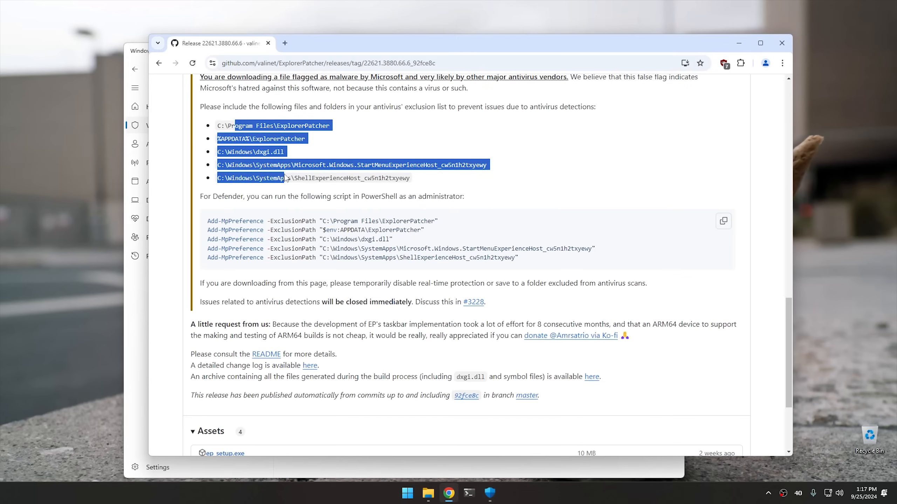
pyautogui.click(300, 177)
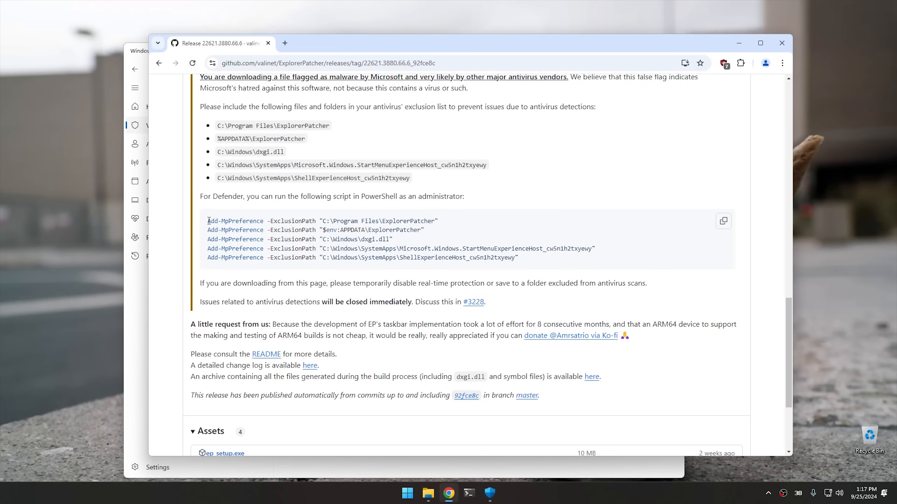
pyautogui.moveTo(209, 221); pyautogui.dragTo(526, 260)
pyautogui.rightClick(312, 239)
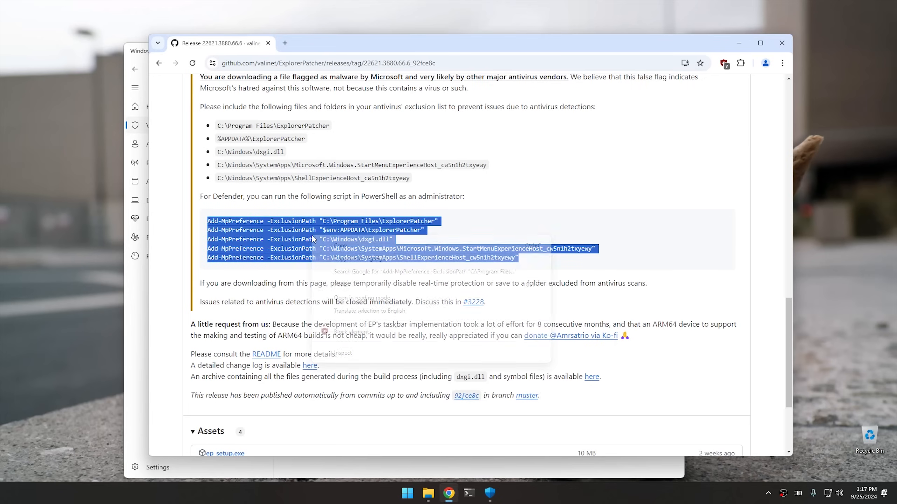
pyautogui.click(339, 248)
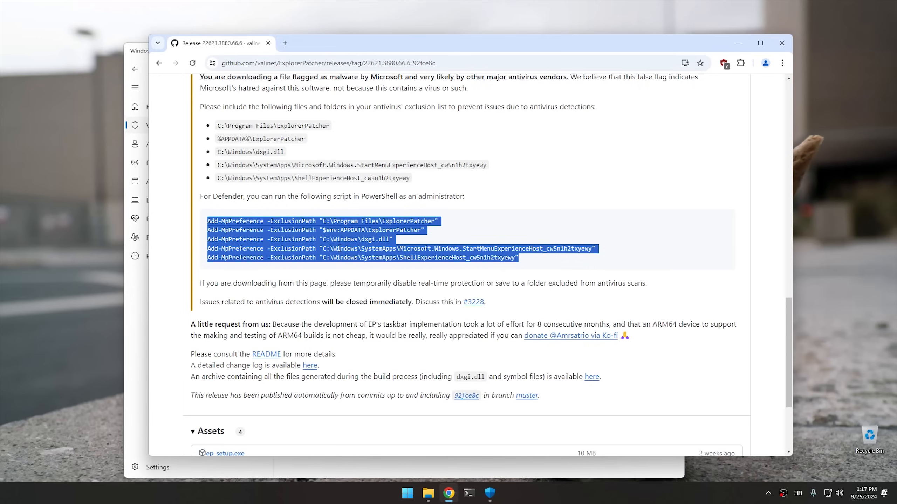
pyautogui.click(740, 45)
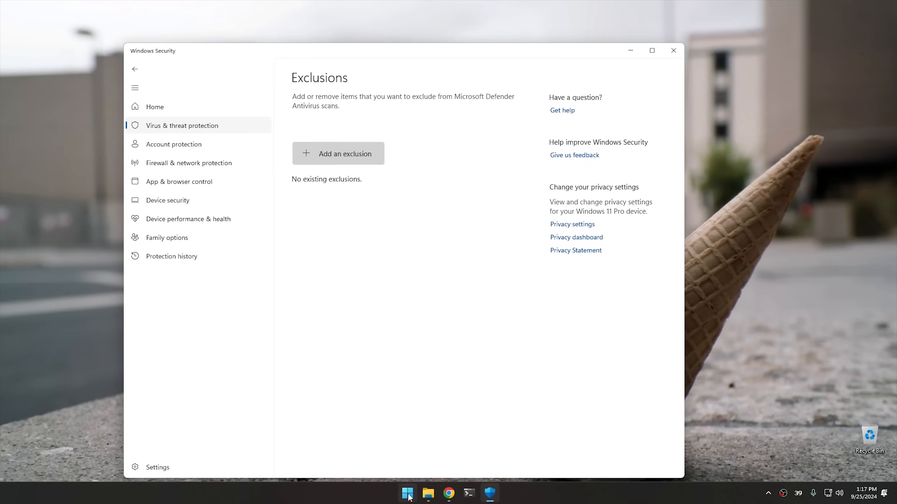
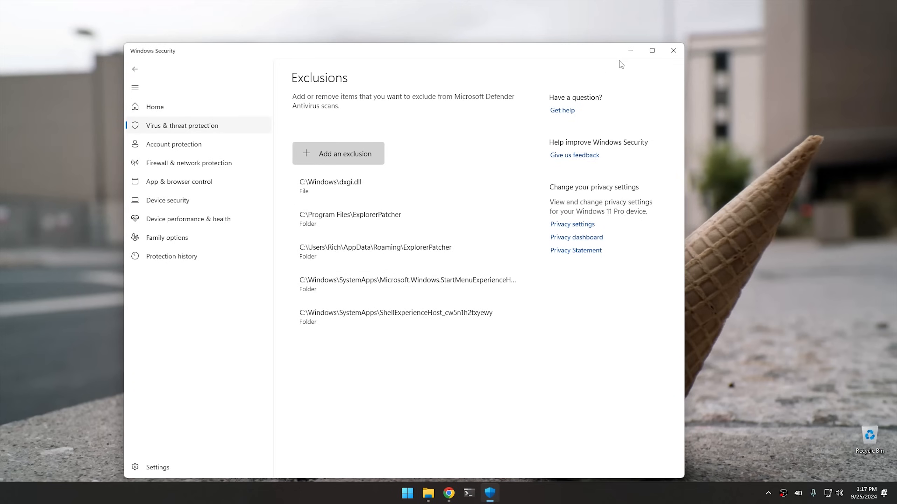
# - Close Windows Security and run ep_setup from the Downloads folder, choosing to run it anyway despite the malware warning
pyautogui.click(674, 52)
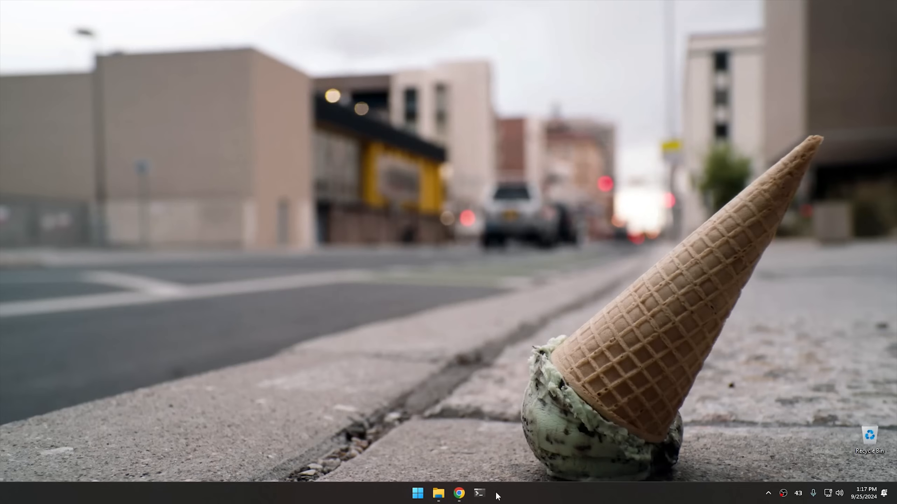
pyautogui.click(438, 493)
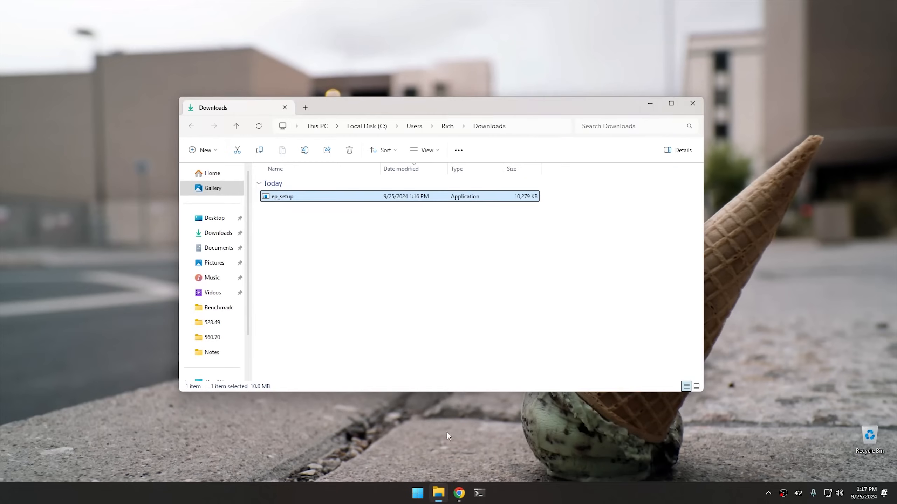
pyautogui.doubleClick(283, 197)
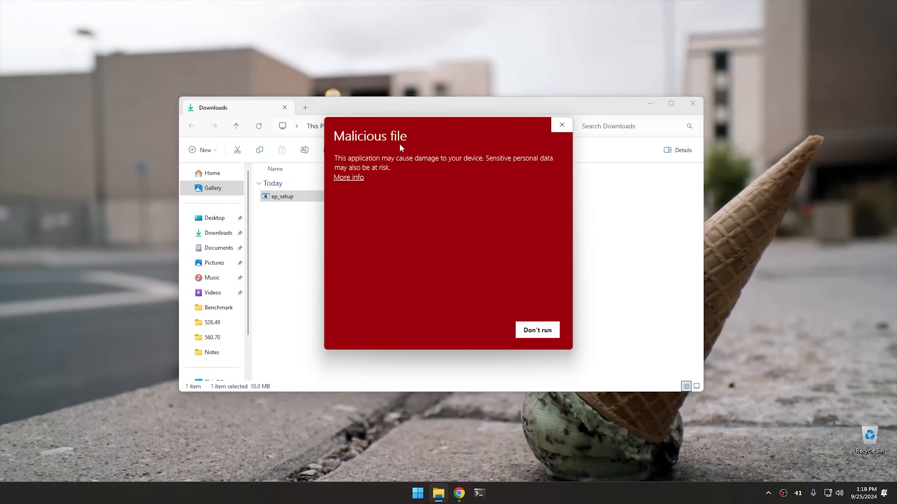
pyautogui.click(349, 178)
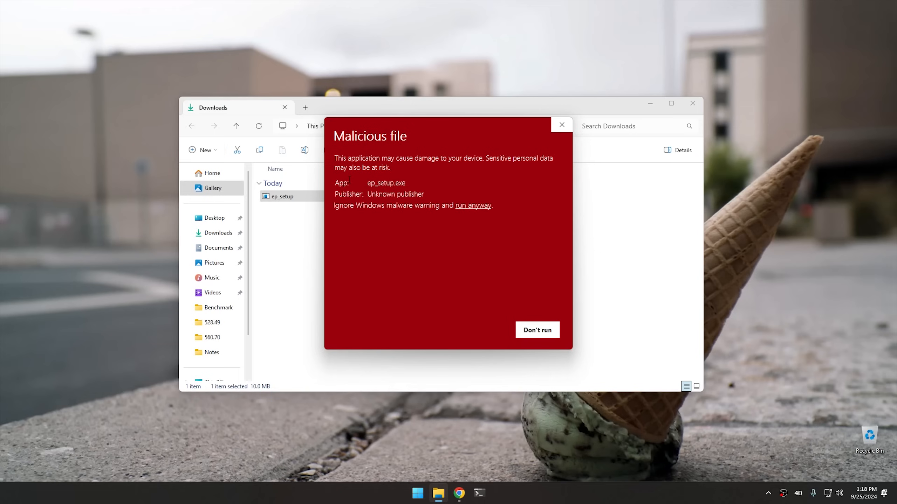
pyautogui.click(476, 207)
pyautogui.click(403, 329)
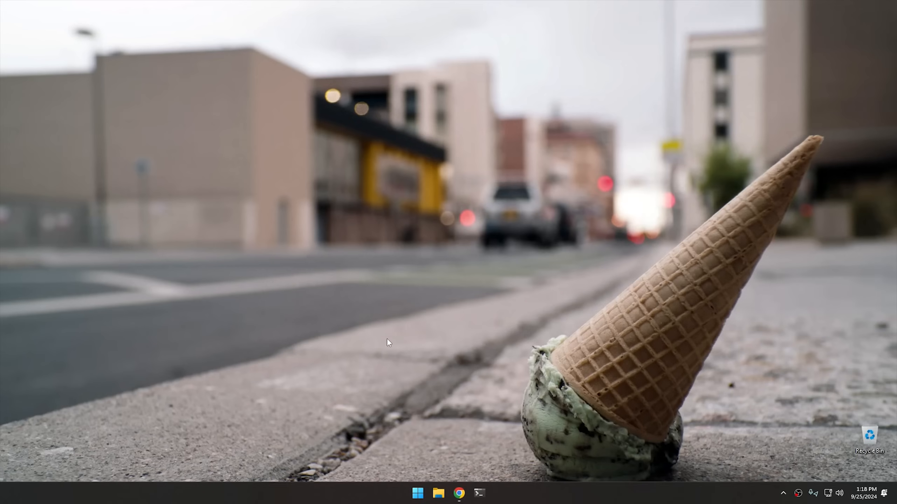
# - Check the Start menu briefly, and open the ExplorerPatcher Properties window from the taskbar
pyautogui.click(419, 494)
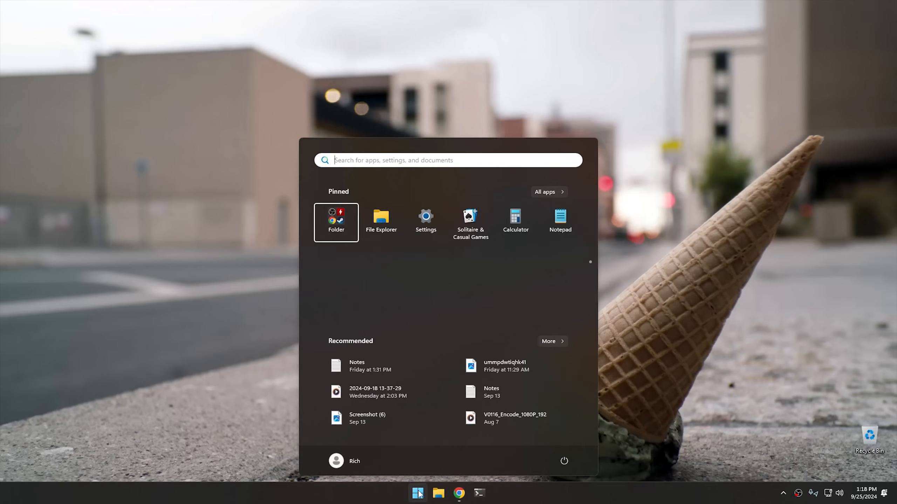
pyautogui.click(418, 493)
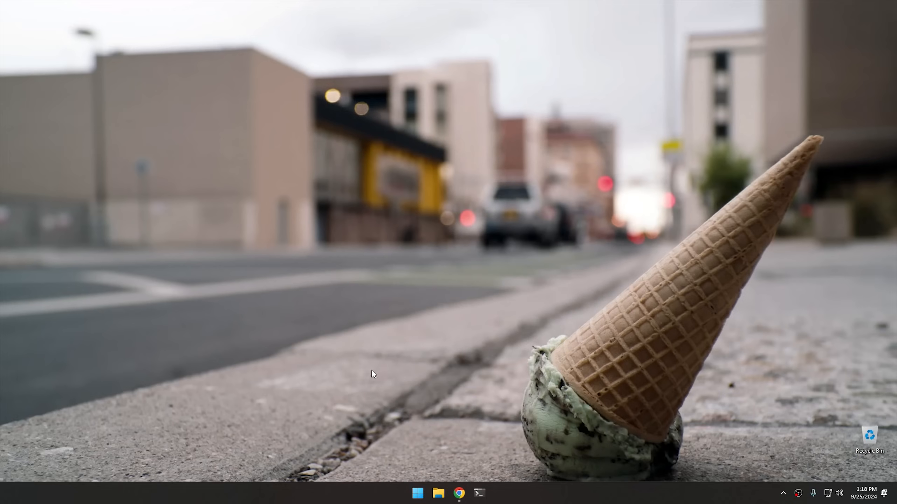
pyautogui.rightClick(336, 499)
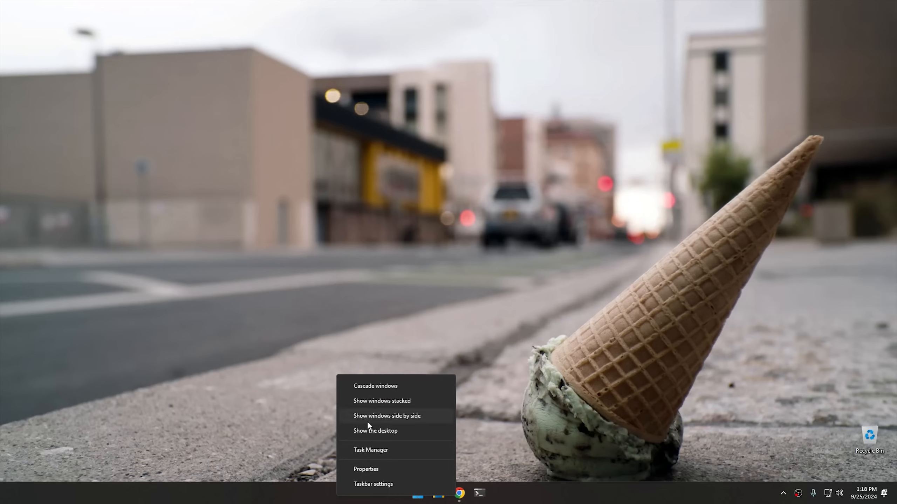
pyautogui.click(371, 470)
pyautogui.moveTo(421, 114); pyautogui.dragTo(442, 120)
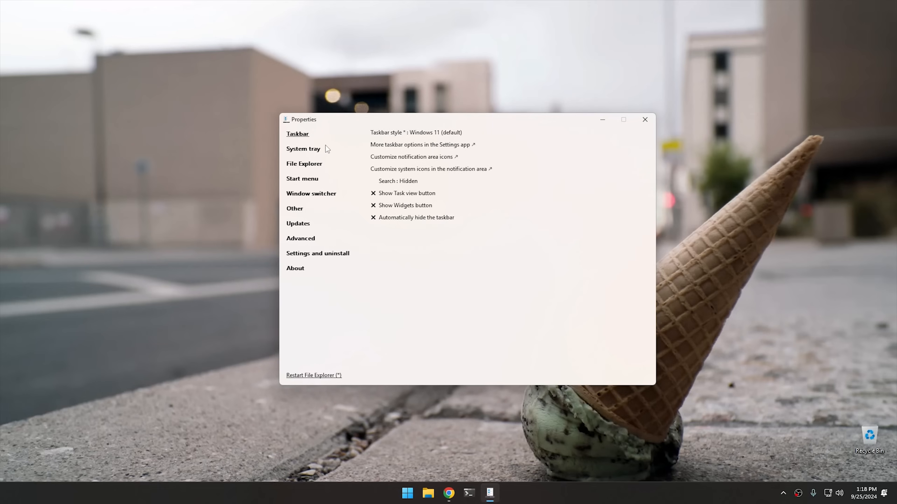
# - Set the taskbar style to Windows 10 (ExplorerPatcher), restart File Explorer to apply it, and check the Start menu
pyautogui.click(439, 132)
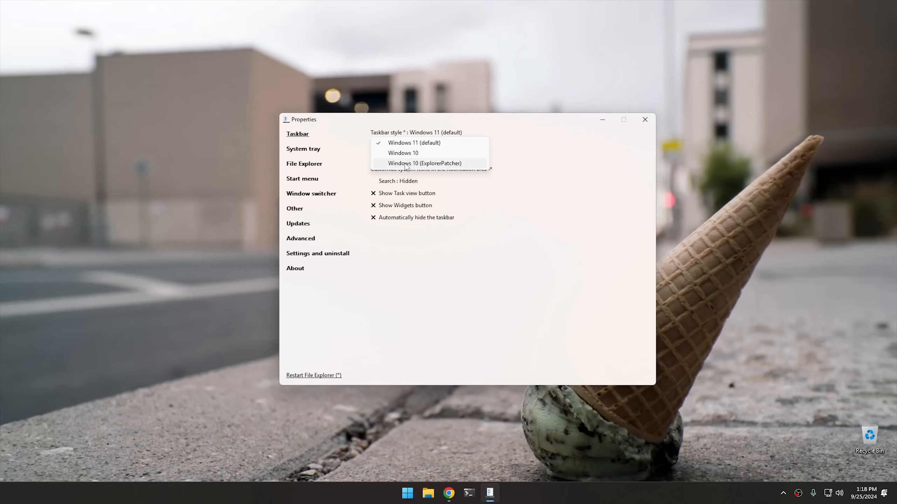
pyautogui.click(406, 164)
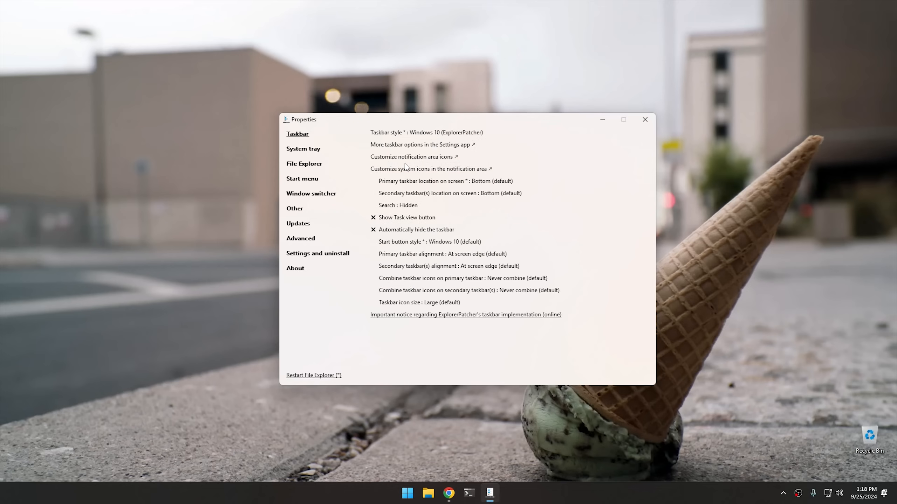
pyautogui.click(422, 134)
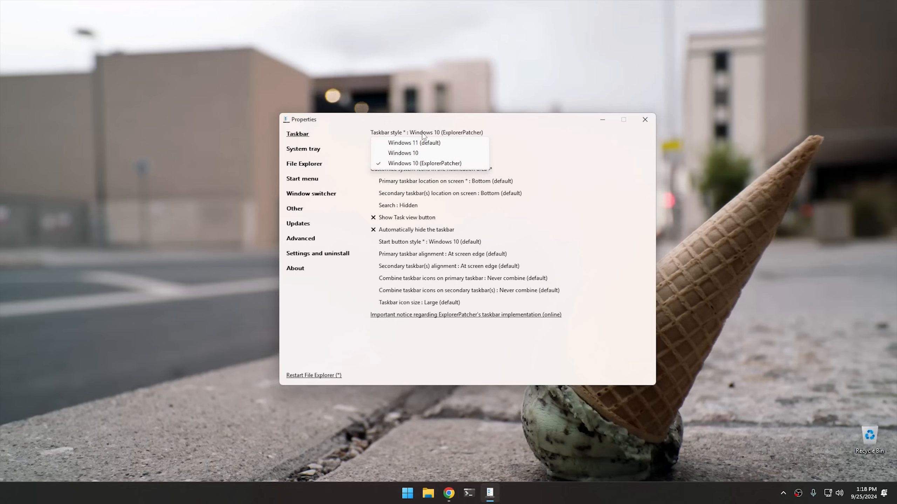
pyautogui.click(406, 154)
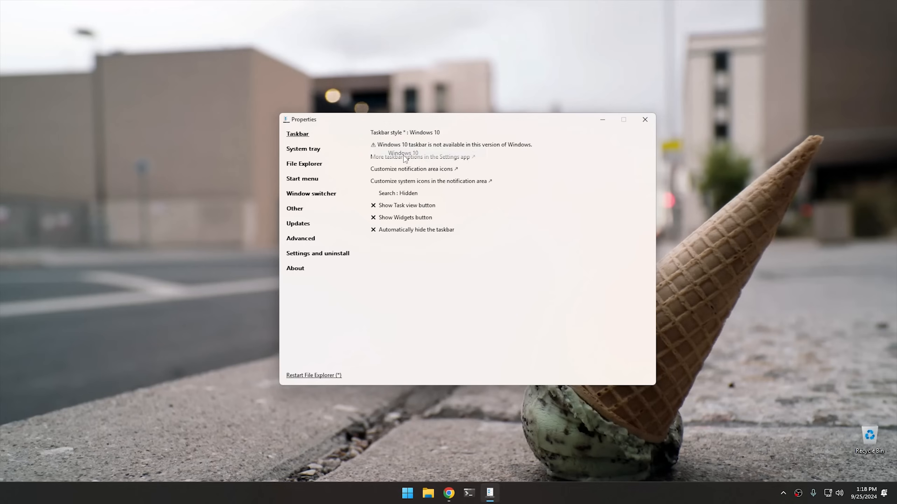
pyautogui.click(429, 135)
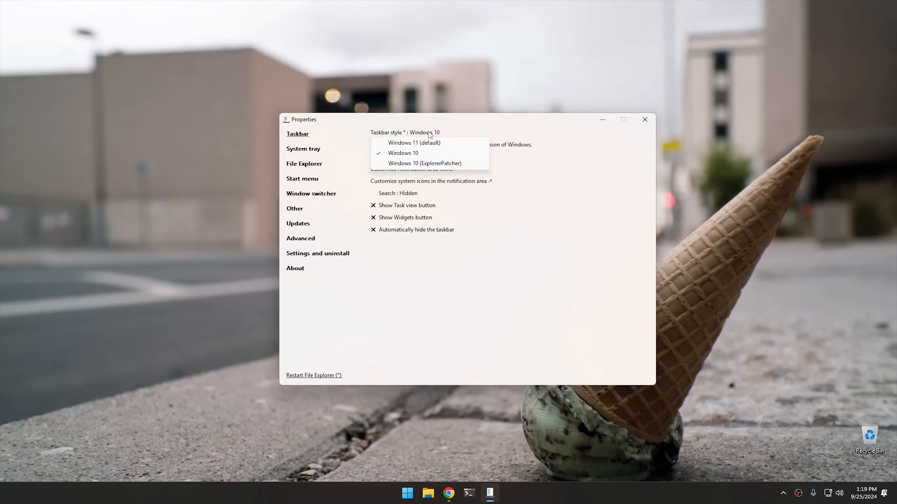
pyautogui.click(411, 164)
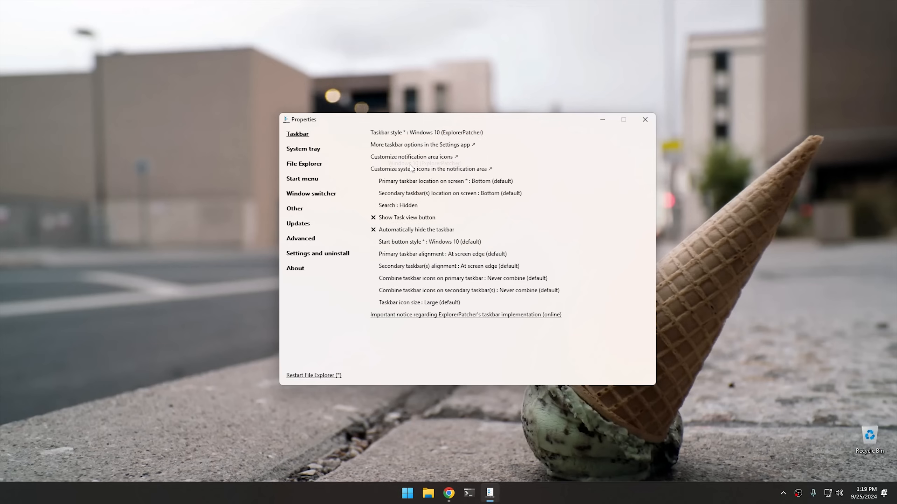
pyautogui.click(303, 376)
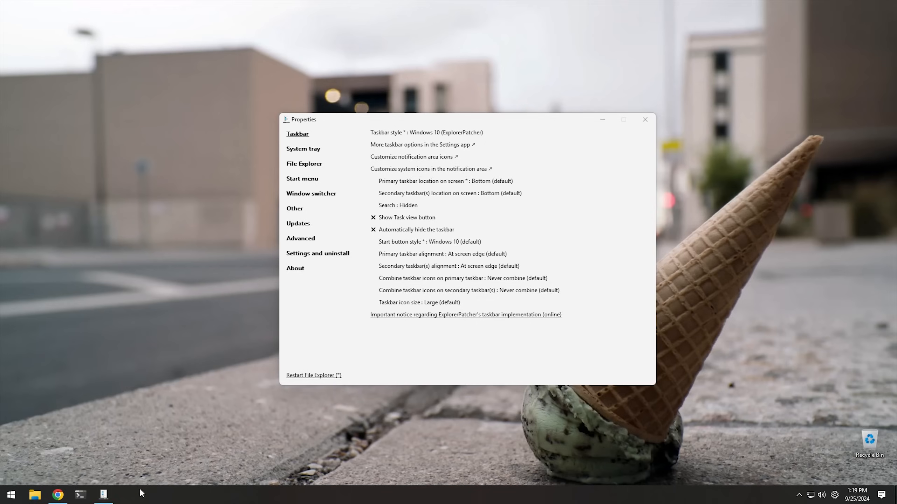
pyautogui.click(7, 501)
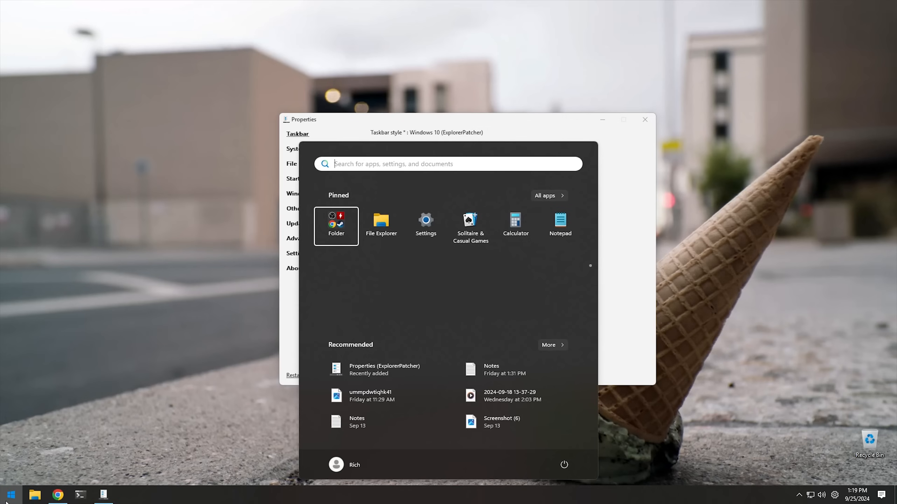
pyautogui.click(7, 501)
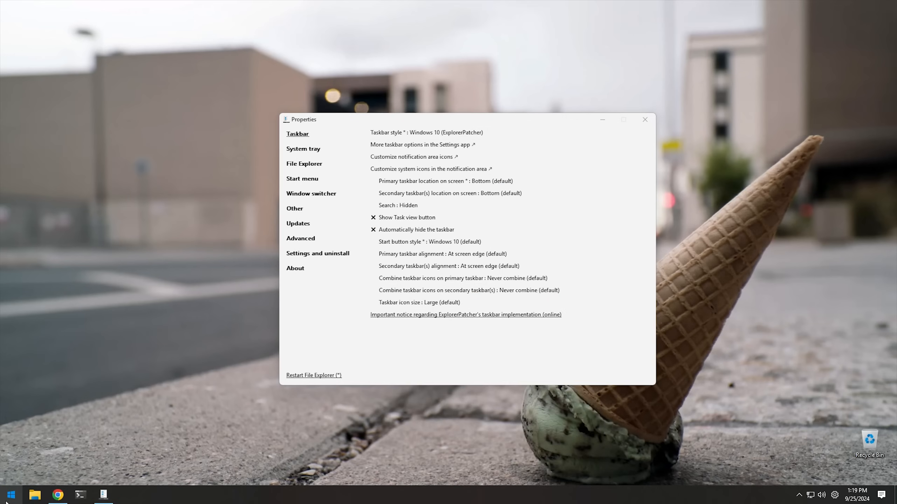
# - Set the Start menu style to Windows 10 with its position at screen edge, and restart File Explorer
pyautogui.click(303, 179)
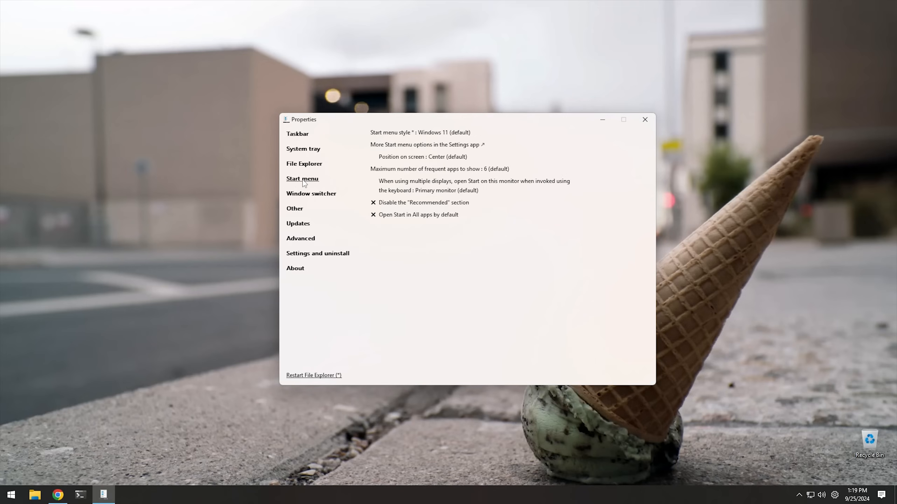
pyautogui.click(455, 133)
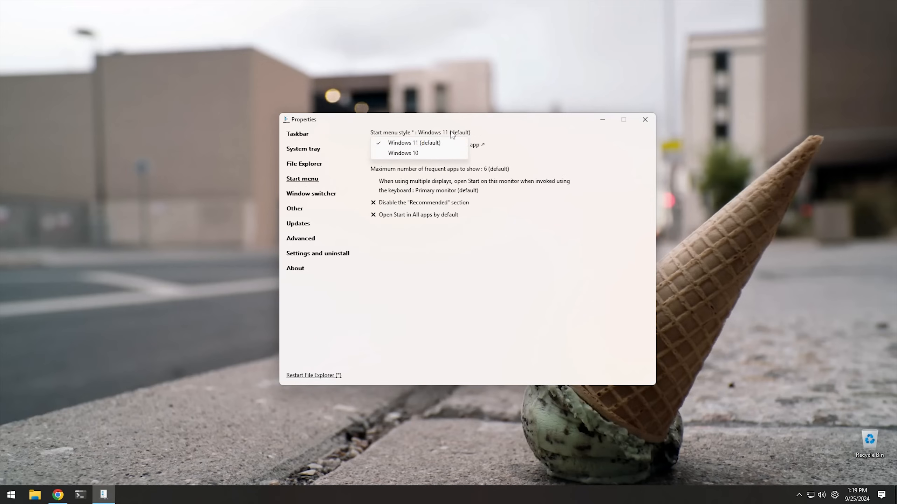
pyautogui.click(420, 152)
pyautogui.click(440, 157)
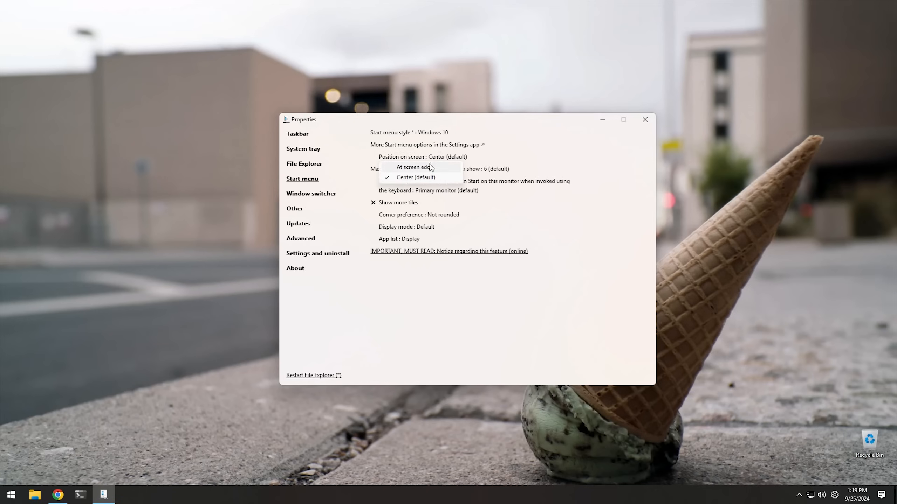
pyautogui.click(421, 169)
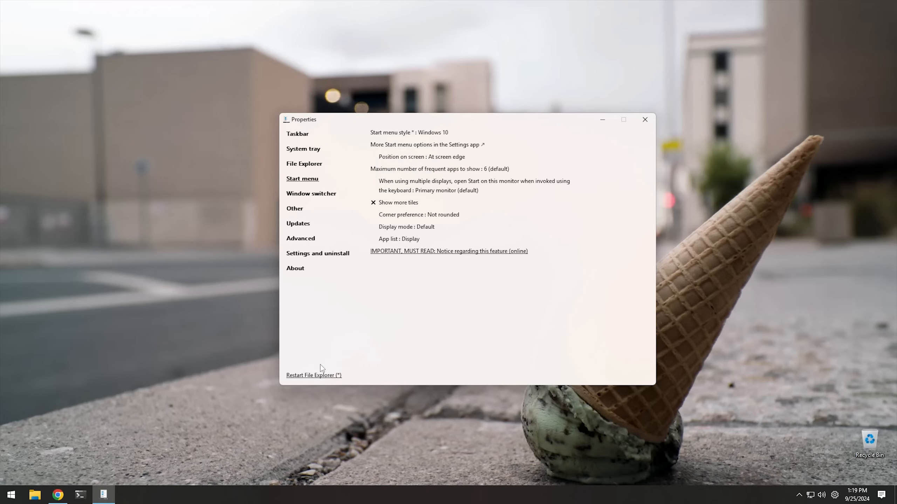
pyautogui.click(314, 376)
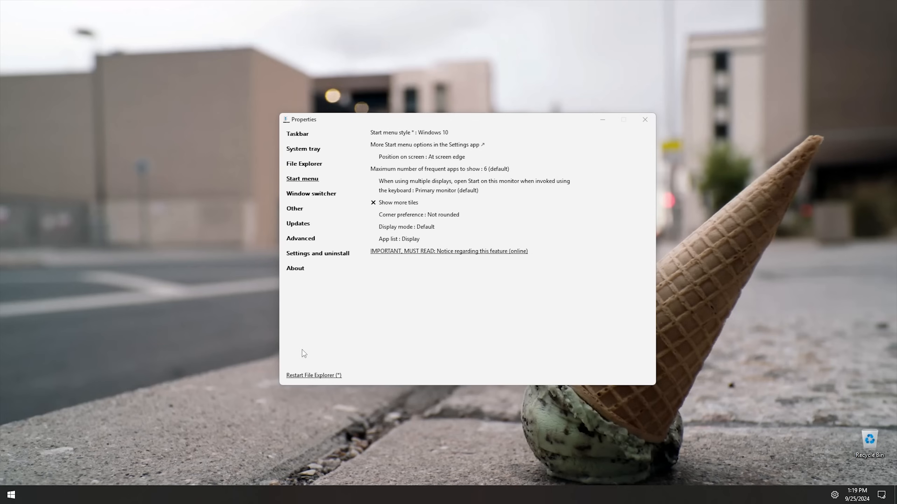
# - Examine the Windows 10 style Start menu and close the ExplorerPatcher Properties window
pyautogui.moveTo(410, 120); pyautogui.dragTo(378, 119)
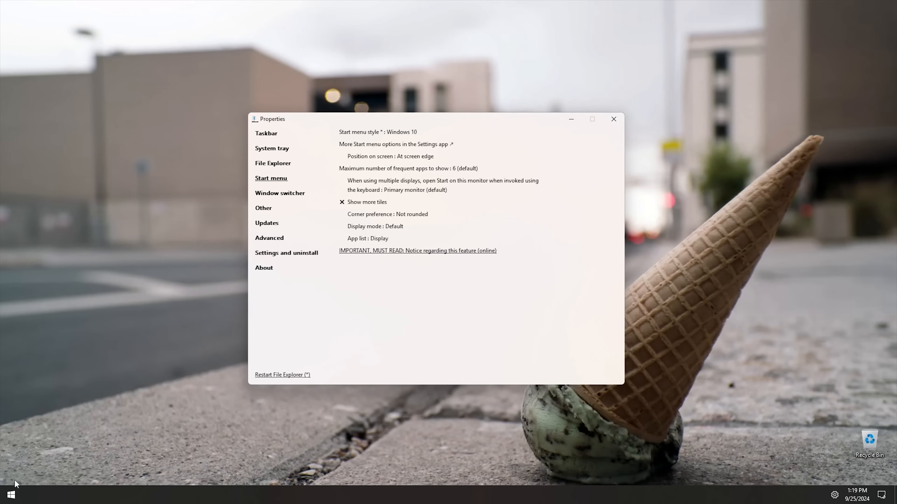
pyautogui.click(9, 501)
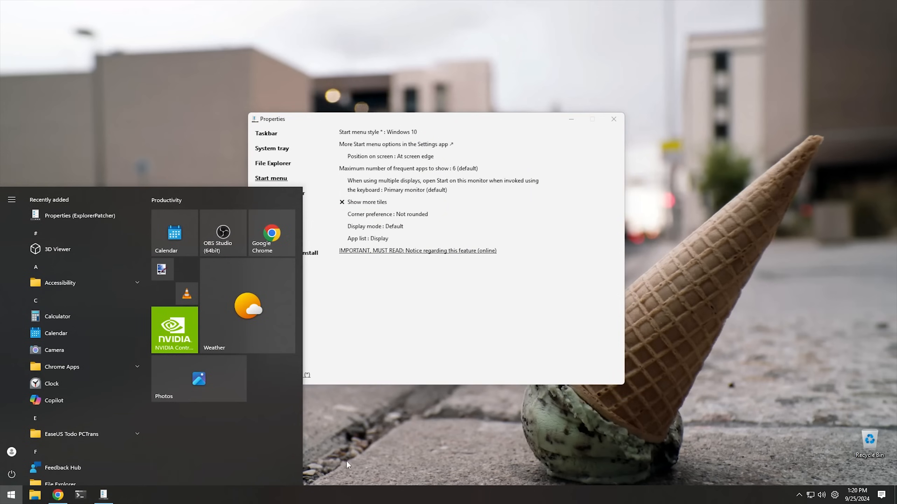
pyautogui.click(374, 449)
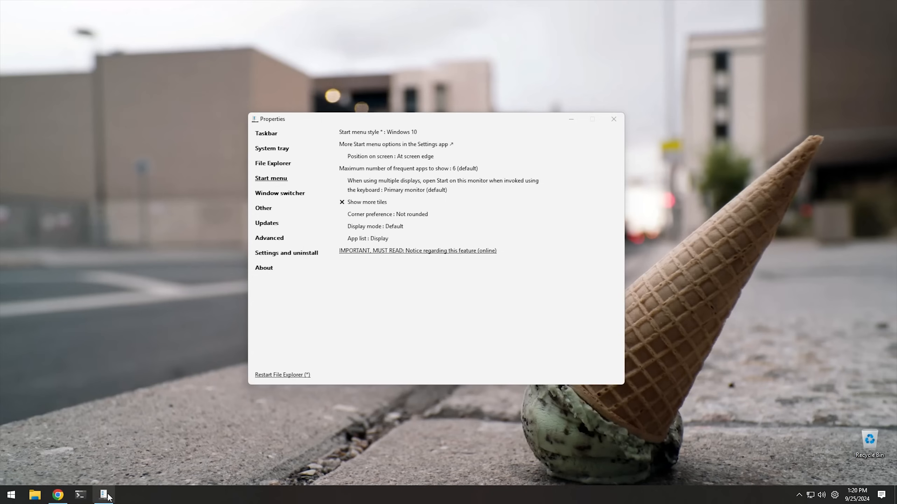
pyautogui.click(11, 495)
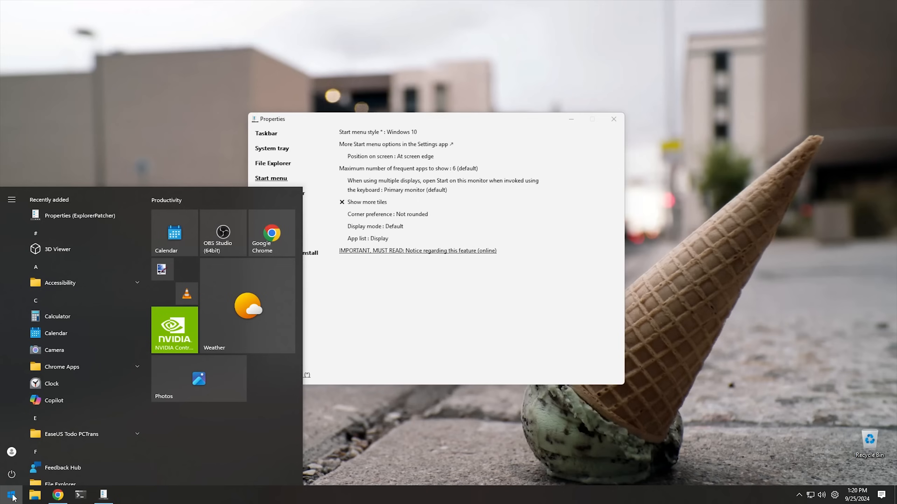
pyautogui.click(494, 117)
pyautogui.click(613, 119)
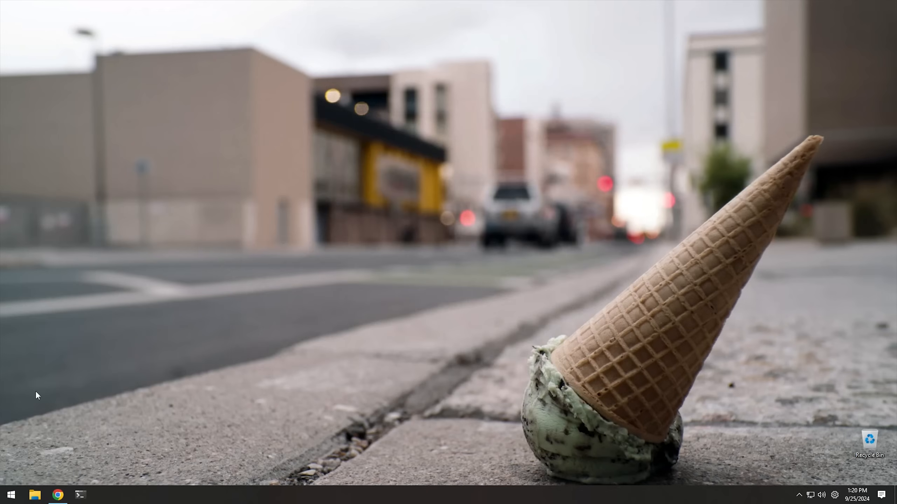
pyautogui.click(11, 496)
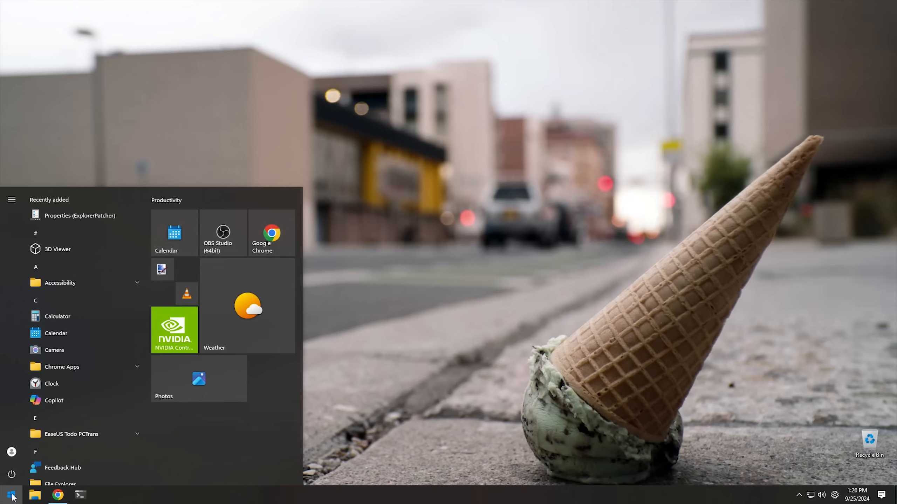
# - Open Control Panel from a File Explorer window and go to the list of installed programs for uninstalling
pyautogui.click(35, 495)
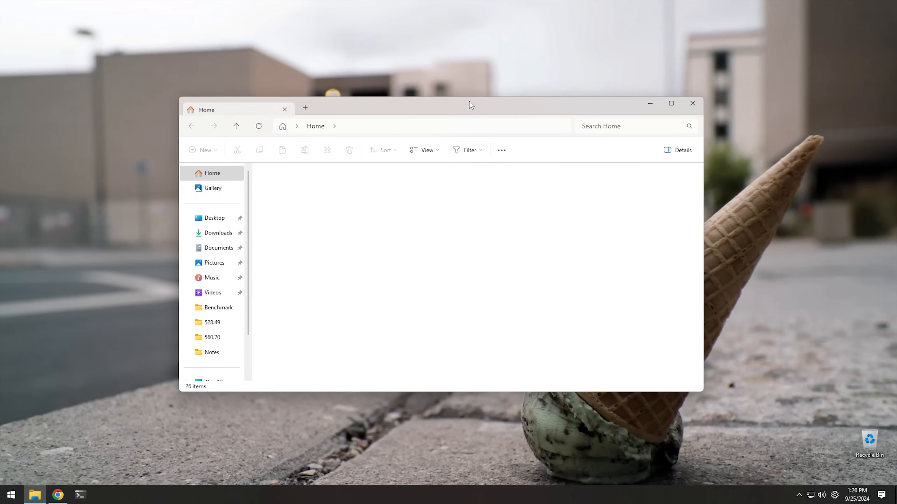
pyautogui.click(348, 129)
pyautogui.write('con')
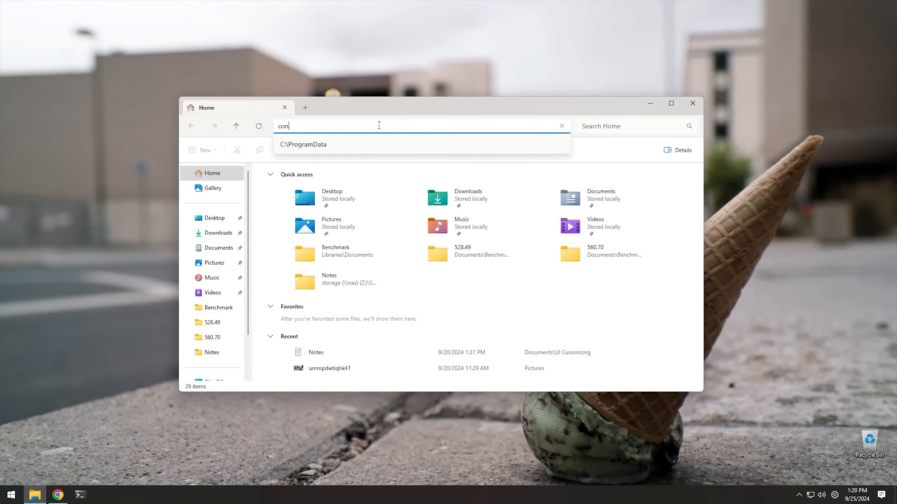
pyautogui.click(295, 164)
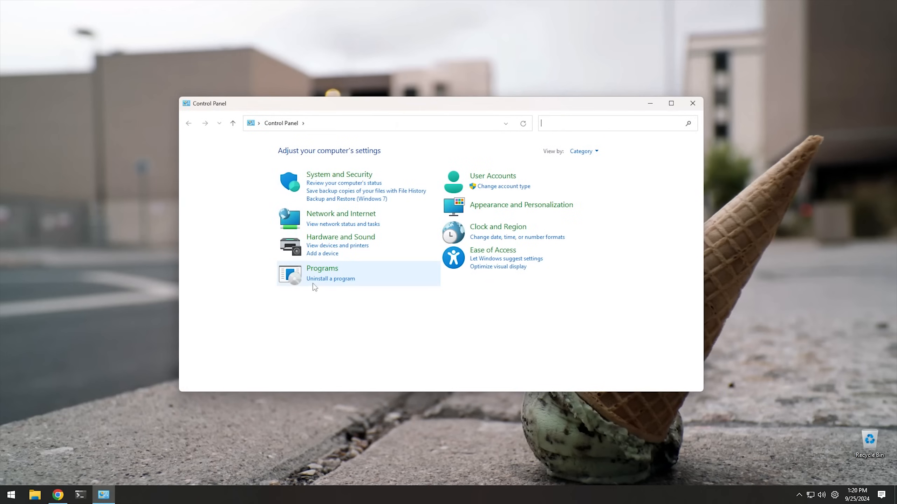
pyautogui.click(321, 280)
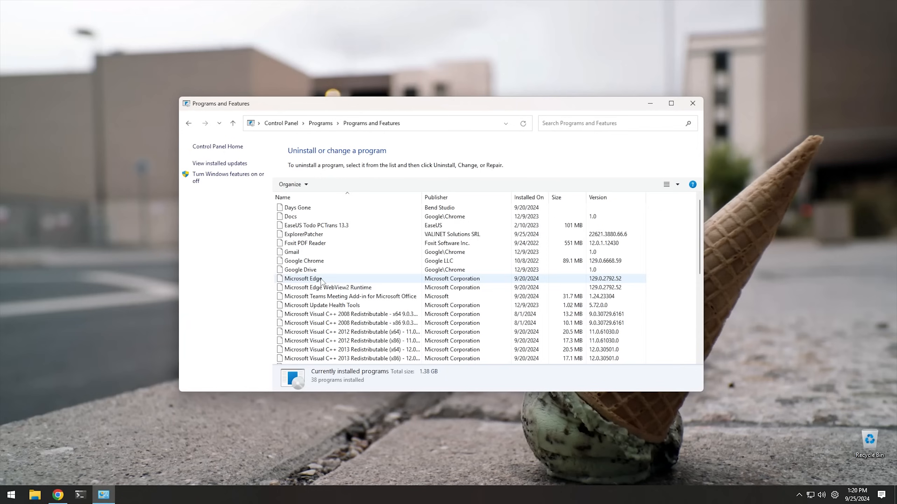
# - Uninstall ExplorerPatcher, approving the elevation request and confirming its removal from the PC
pyautogui.click(318, 235)
pyautogui.click(330, 184)
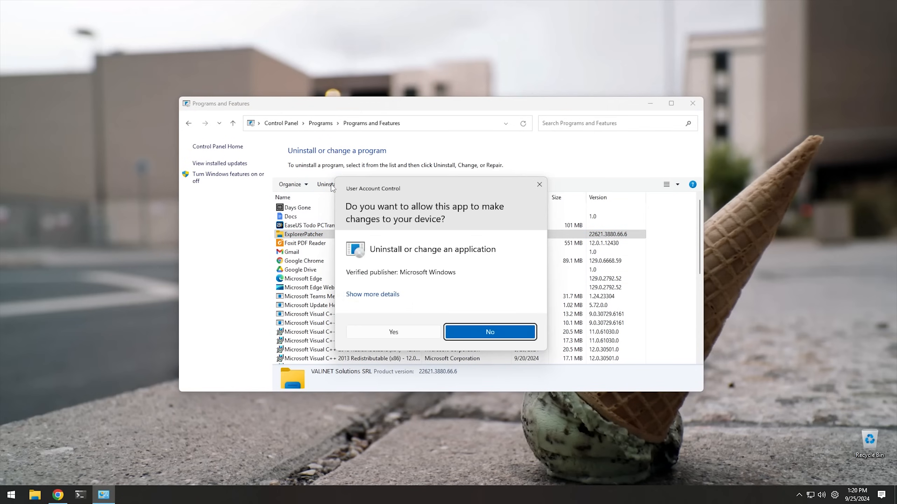
pyautogui.click(387, 328)
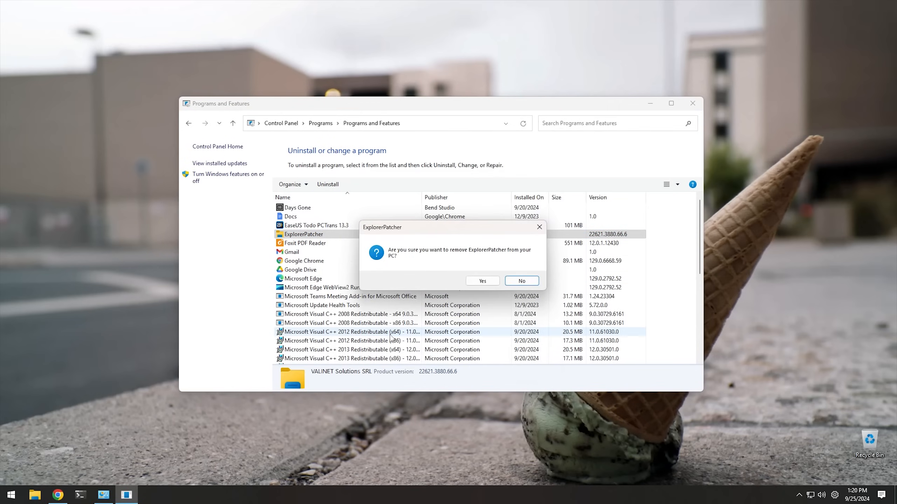
pyautogui.click(483, 281)
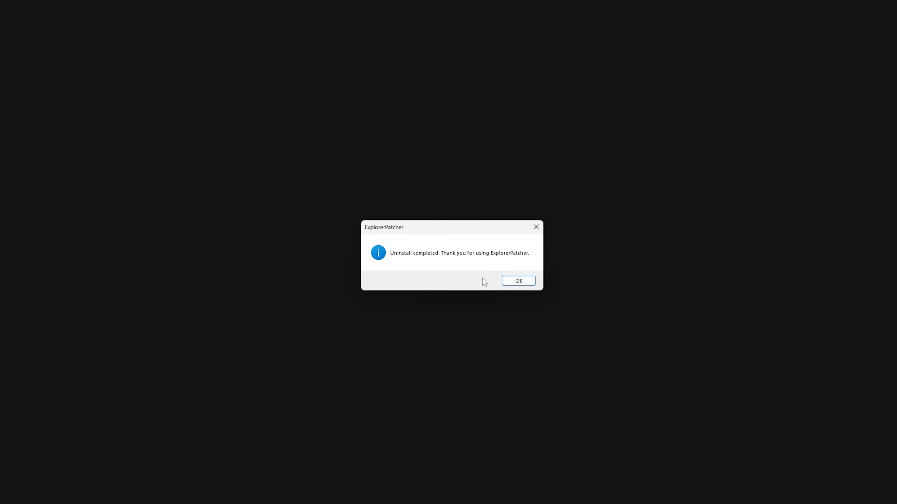
pyautogui.click(517, 281)
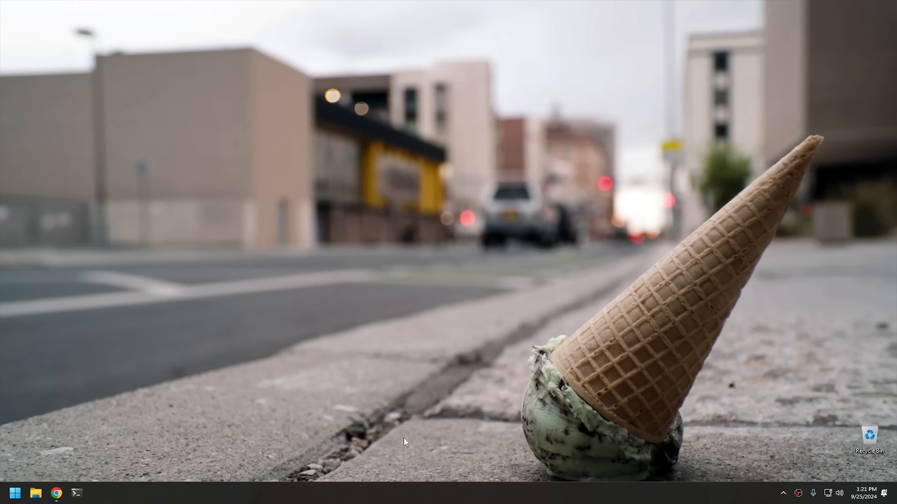
# - Check the Start menu's look following the ExplorerPatcher removal and close it again
pyautogui.click(13, 495)
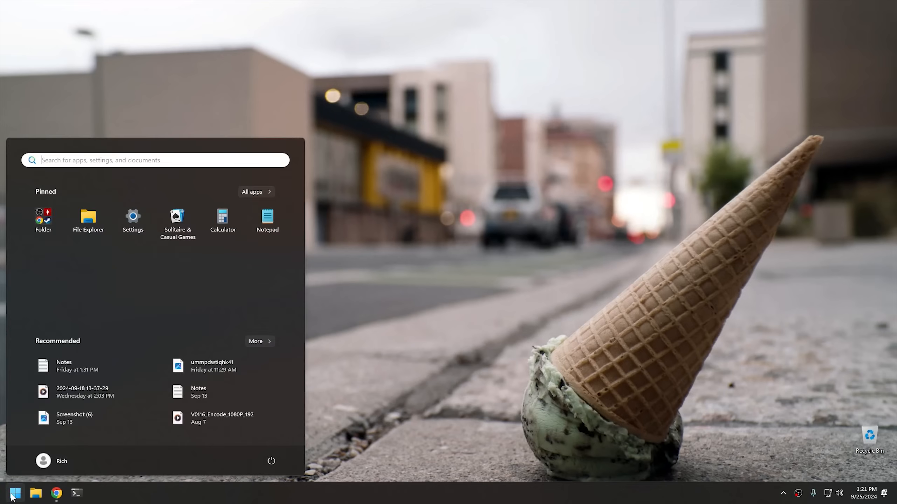
pyautogui.click(12, 496)
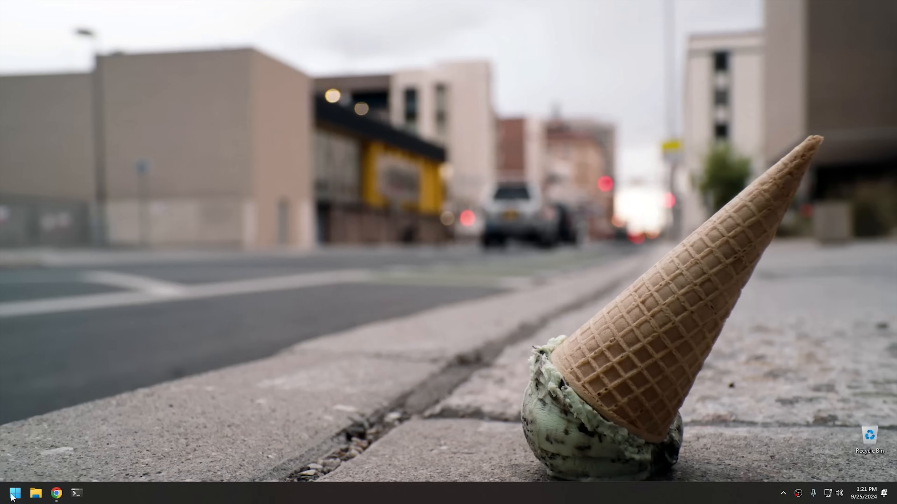
pyautogui.click(13, 494)
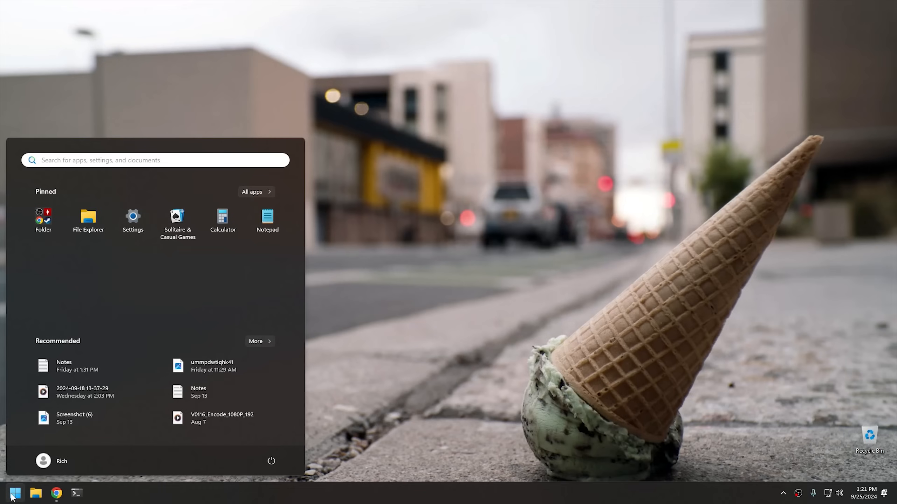
pyautogui.click(13, 494)
# - Set the taskbar alignment to Center in the taskbar behaviors, close Settings, and briefly check the Start menu
pyautogui.rightClick(306, 496)
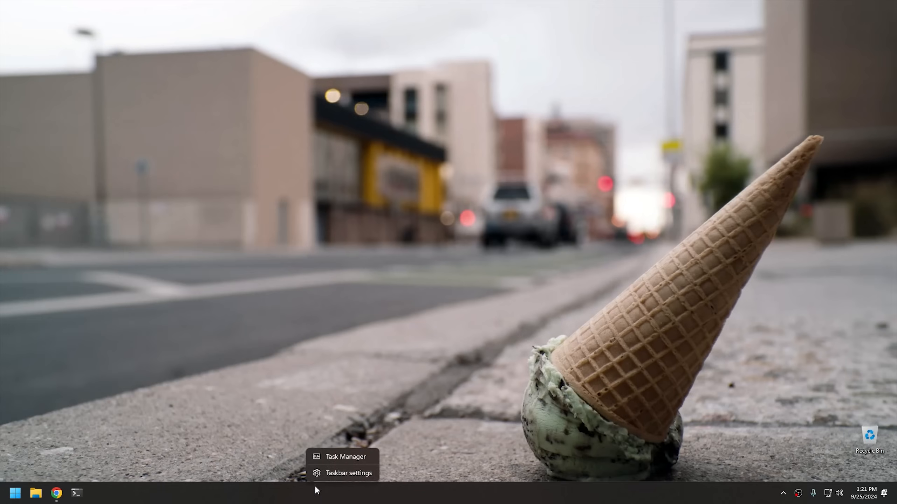
pyautogui.click(337, 474)
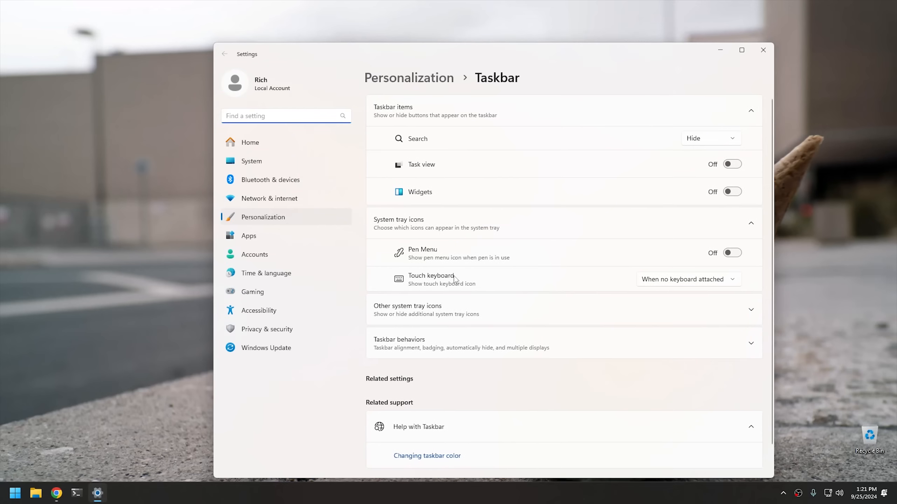
pyautogui.click(441, 340)
pyautogui.scroll(-3, 486, 370)
pyautogui.scroll(-2, 486, 370)
pyautogui.click(708, 198)
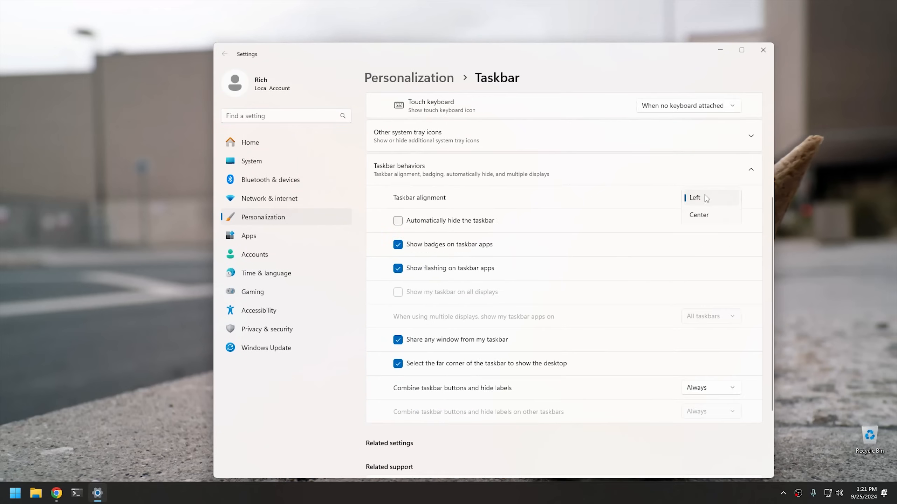
pyautogui.click(698, 213)
pyautogui.click(763, 49)
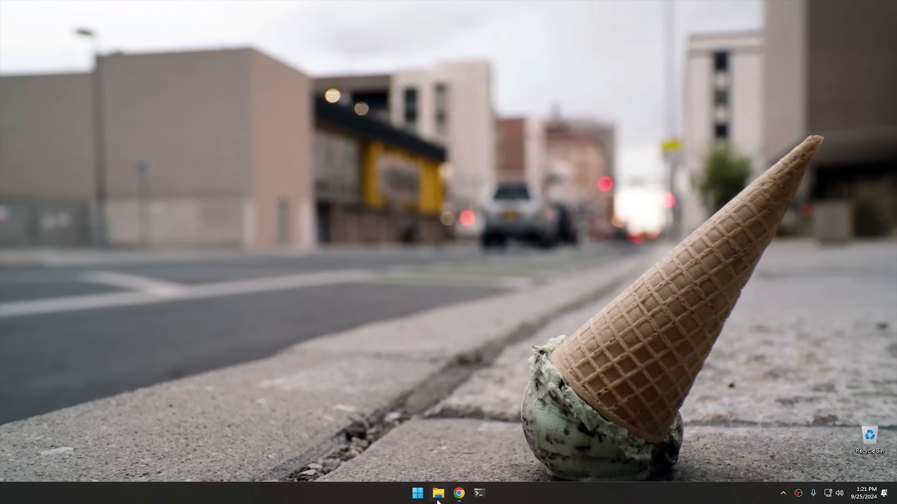
pyautogui.click(416, 495)
pyautogui.click(416, 494)
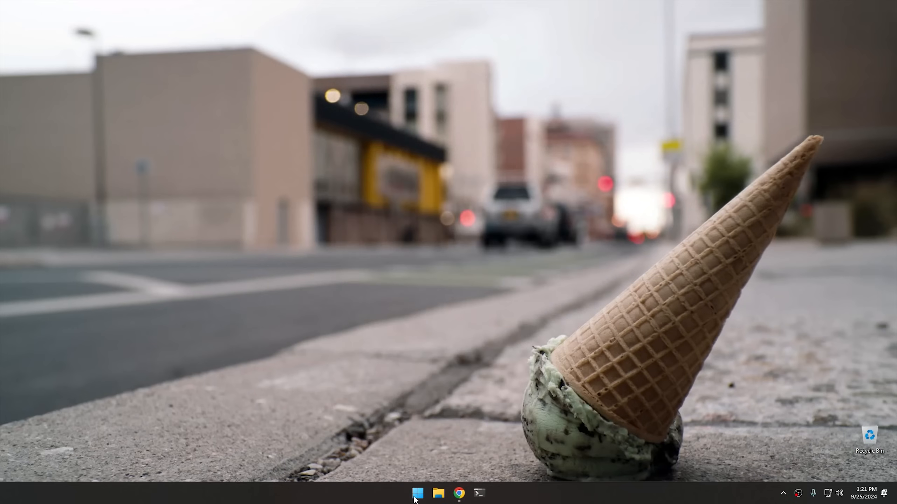
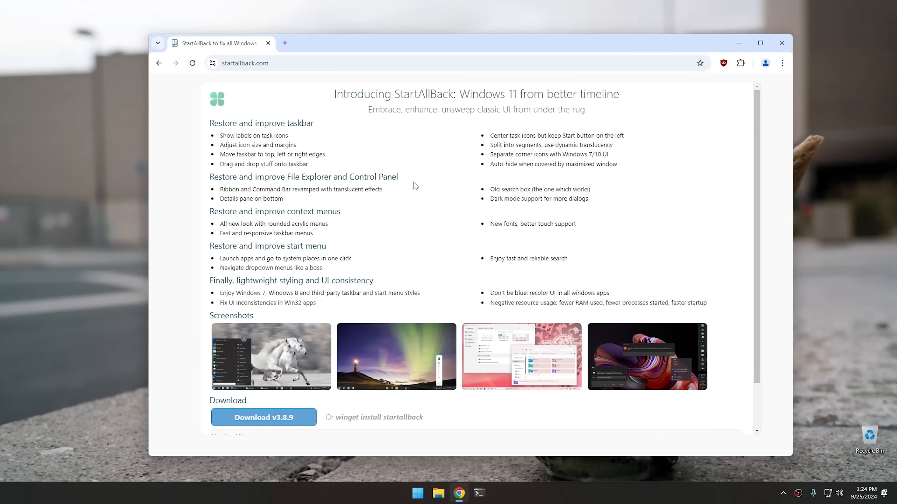
# - Download StartAllBack v3.8.9 from startallback.com, show the setup file in its folder, and close the browser
pyautogui.click(272, 422)
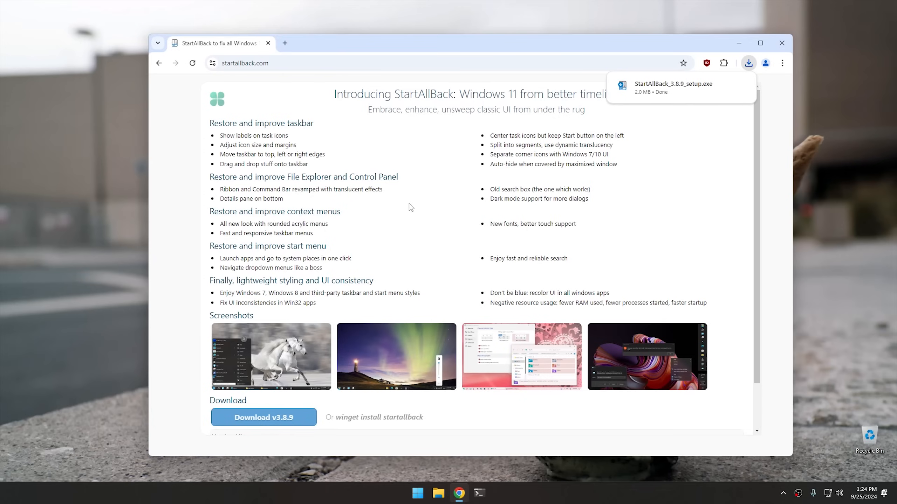
pyautogui.click(741, 86)
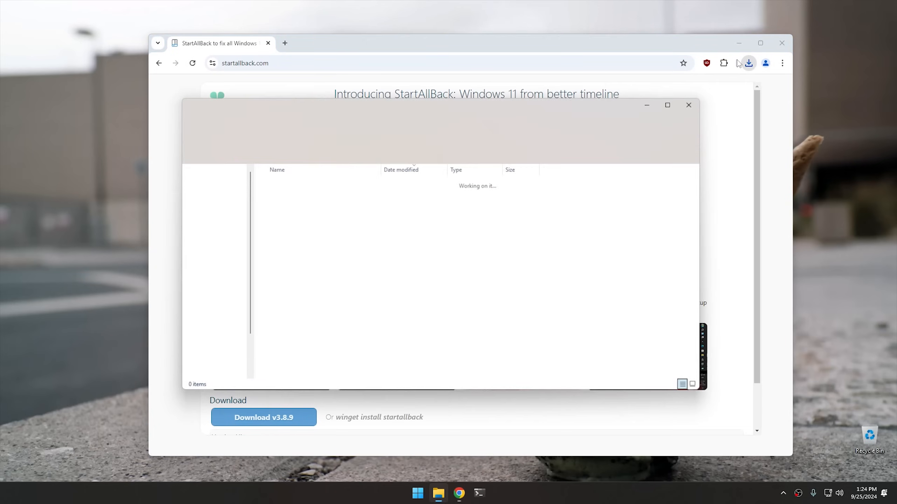
pyautogui.click(782, 43)
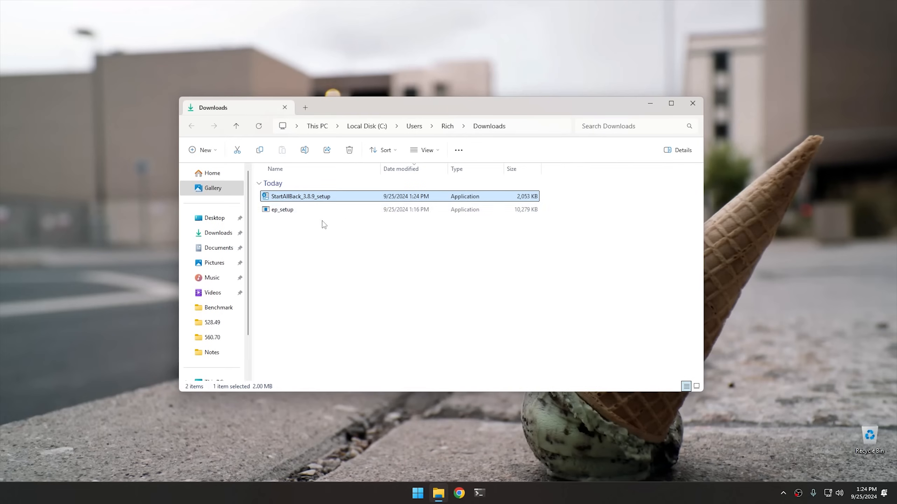
# - Run the StartAllBack_3.8.9_setup file and install it for everyone, approving the elevation request
pyautogui.doubleClick(308, 196)
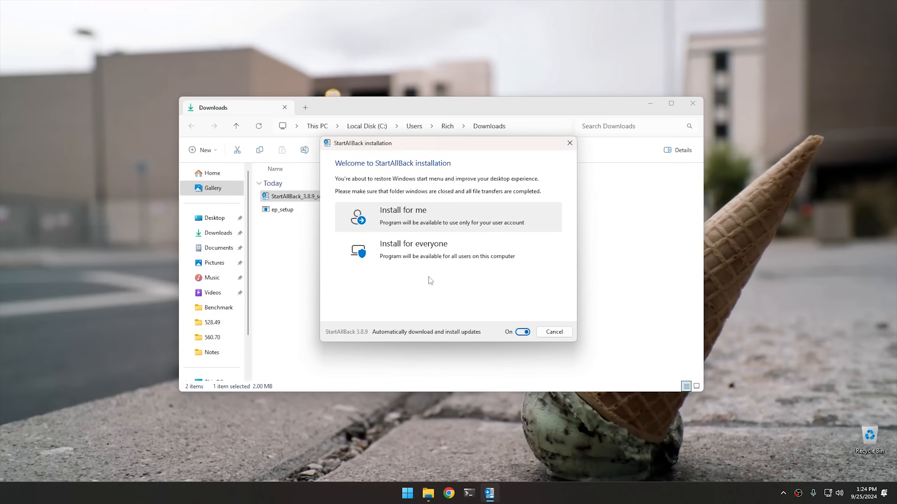
pyautogui.click(422, 257)
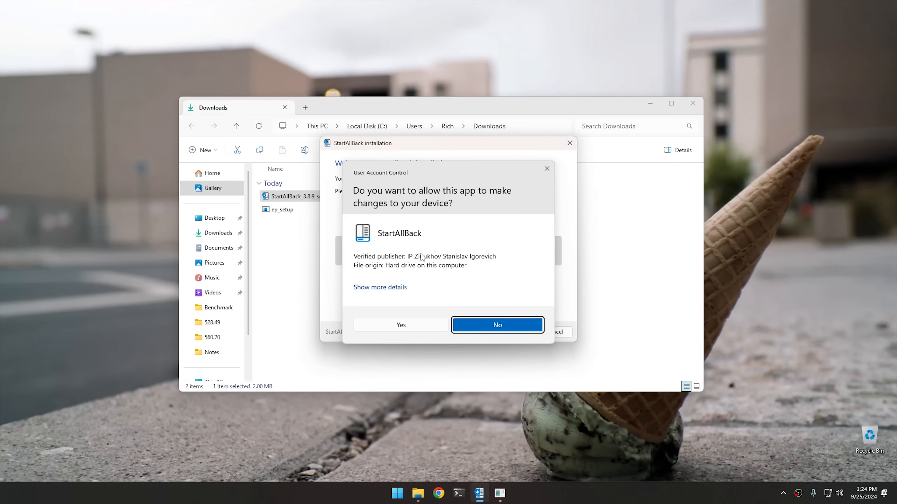
pyautogui.click(400, 324)
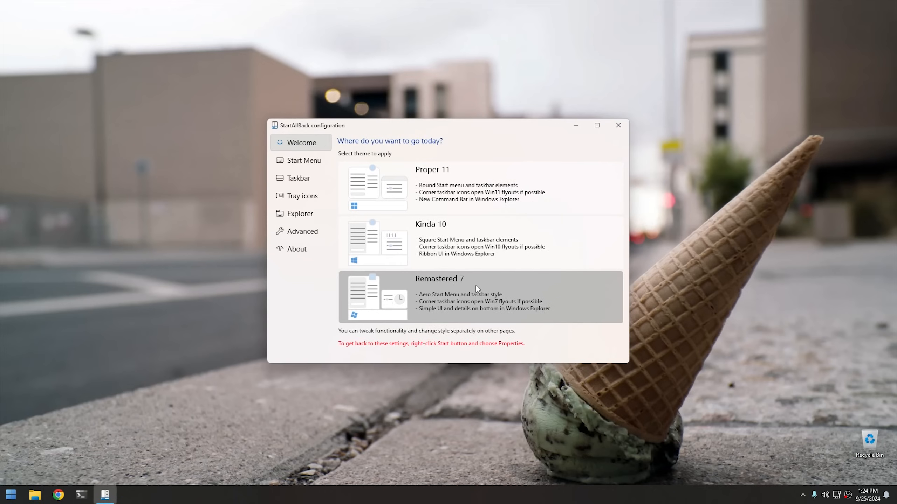
# - Look at StartAllBack's version and license information, return to the theme choices, and view the current Start menu
pyautogui.click(299, 250)
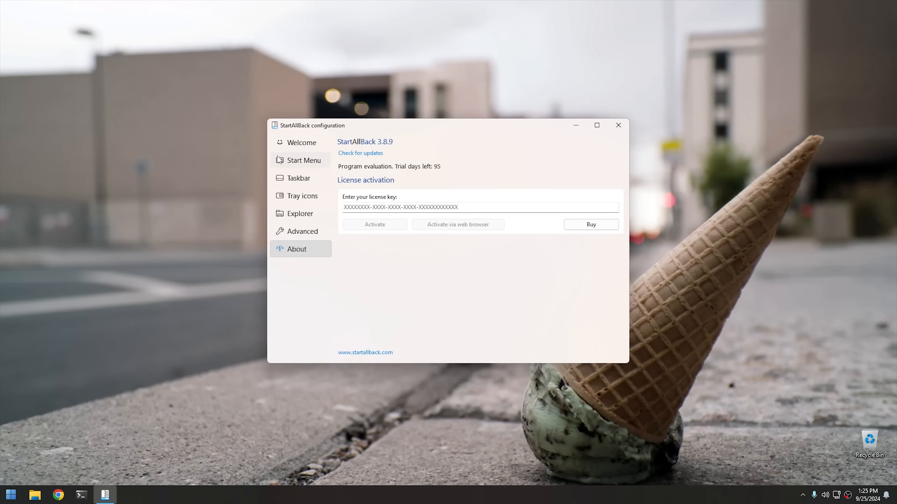
pyautogui.click(305, 143)
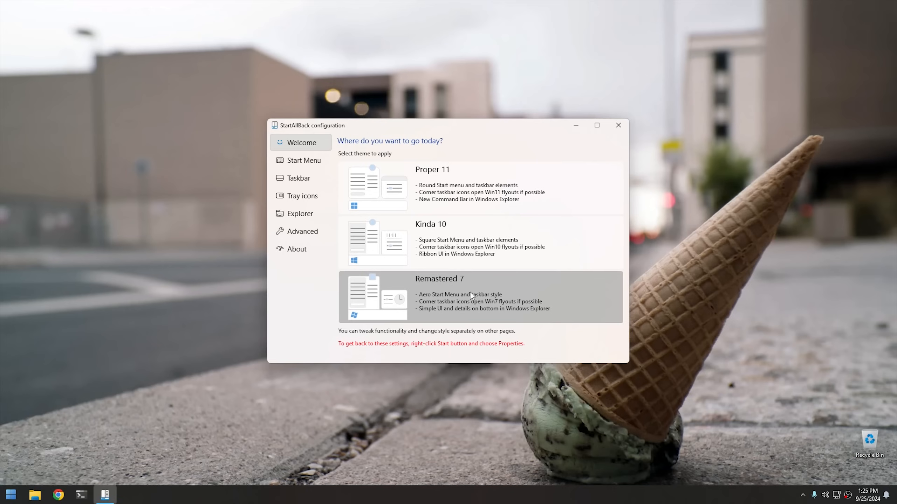
pyautogui.click(5, 499)
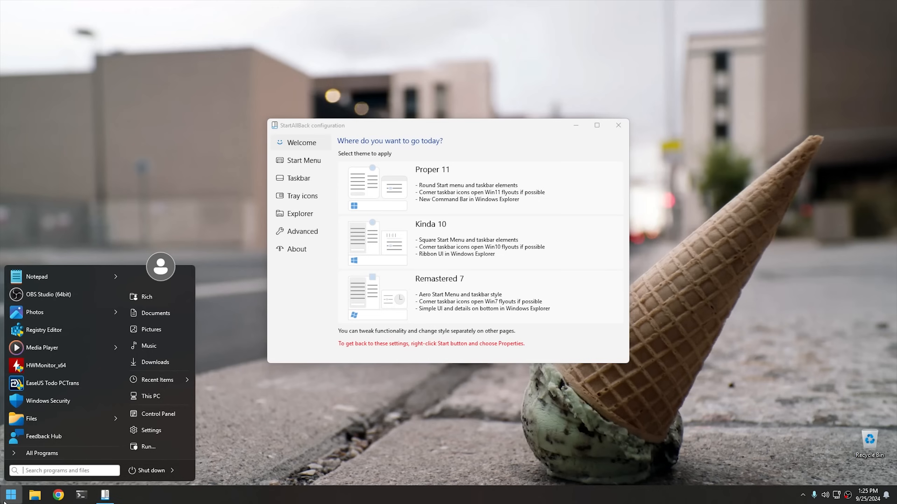
# - Try the Kinda 10 and Remastered 7 themes, checking the Start menu under each one
pyautogui.click(446, 251)
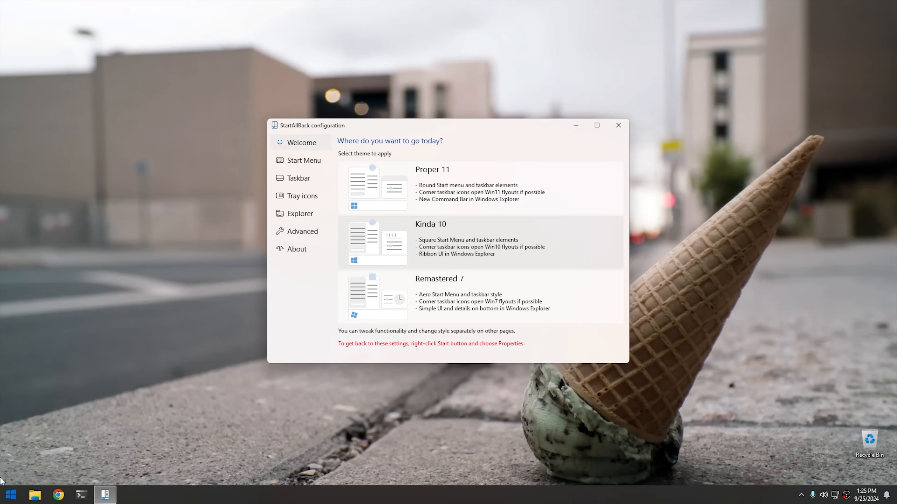
pyautogui.click(10, 494)
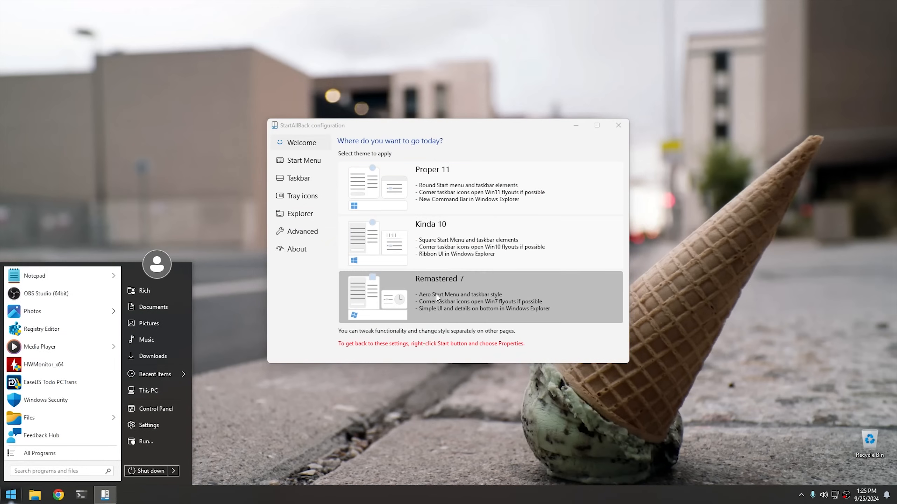
pyautogui.click(437, 297)
pyautogui.click(10, 495)
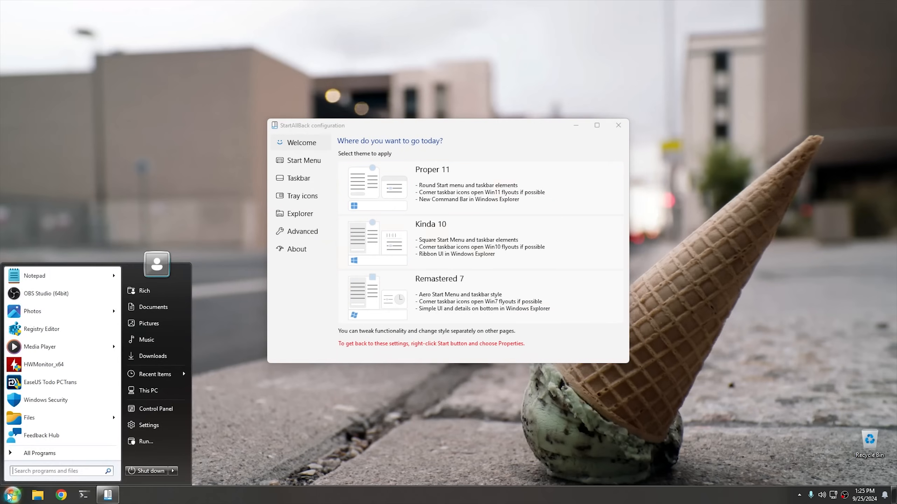
# - Apply the Proper 11 theme and check its Start menu
pyautogui.click(442, 191)
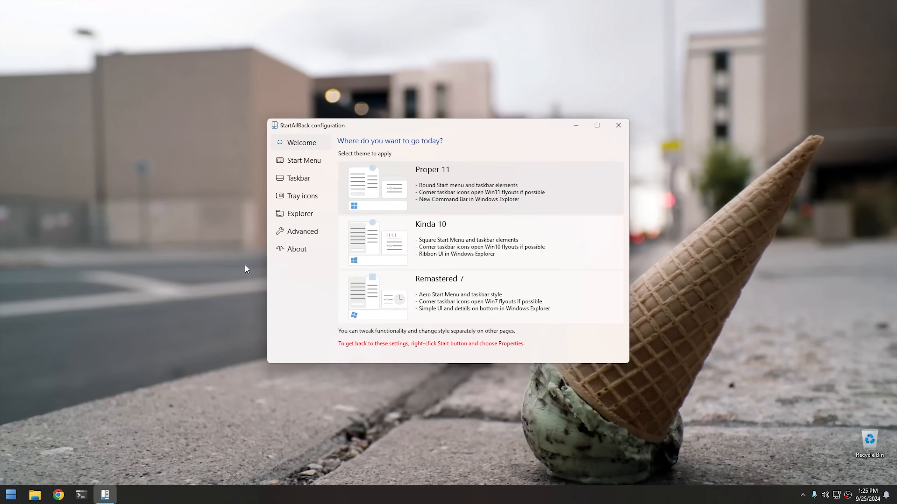
pyautogui.click(12, 495)
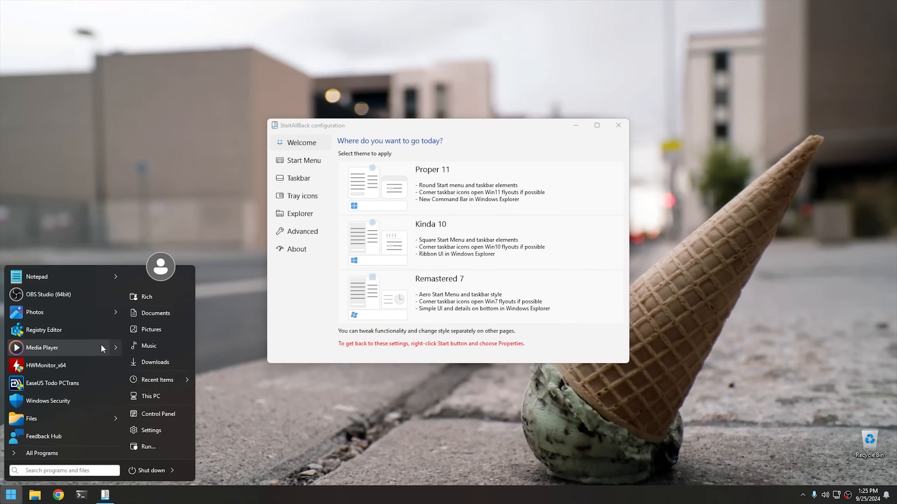
pyautogui.moveTo(102, 347)
# - Review StartAllBack's options for Start menu items and behavior, including search and right side items
pyautogui.click(303, 163)
pyautogui.scroll(-8, 501, 244)
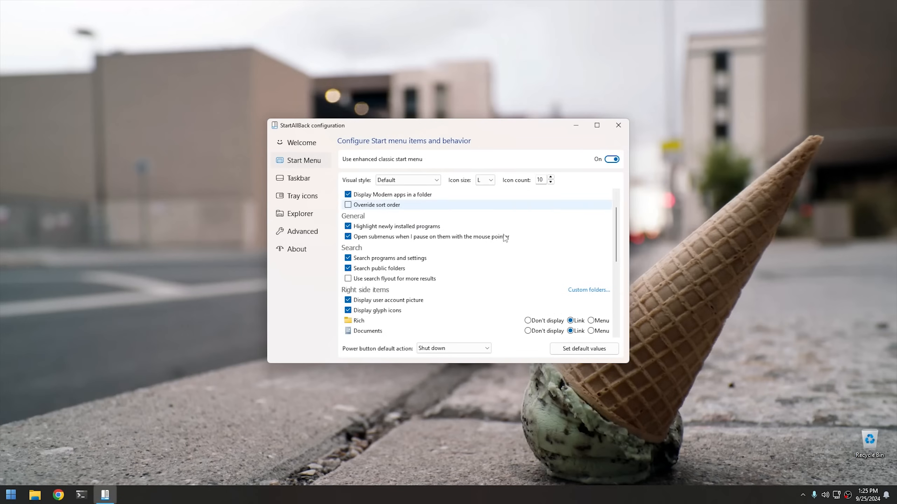
pyautogui.scroll(8, 499, 249)
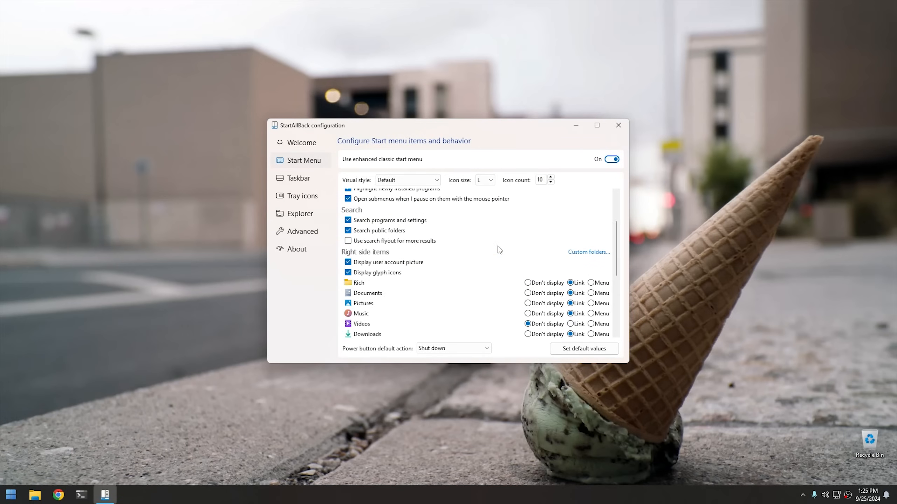
# - Change the taskbar's Start button icon to the first round Windows 7-style orb in StartAllBack's taskbar settings
pyautogui.click(314, 181)
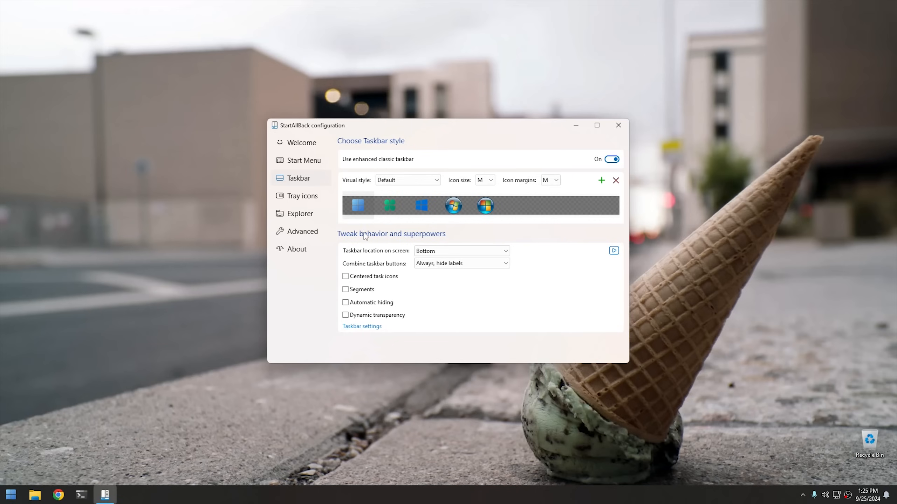
pyautogui.click(453, 207)
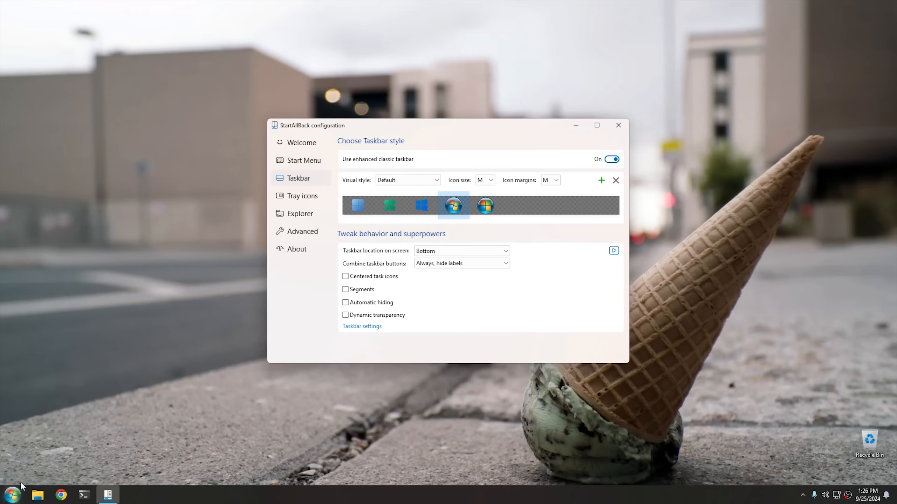
# - Check the Start menu with the Windows 7-style orb as the Start button, closing it again
pyautogui.click(9, 499)
pyautogui.click(9, 499)
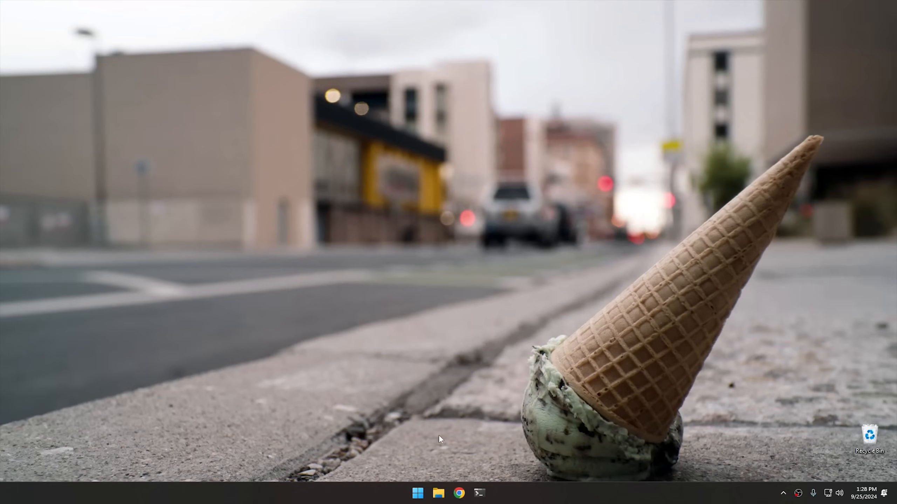
# - Download the Start11 free trial from the Stardock site in Chrome, show the installer in its folder and close the browser
pyautogui.click(458, 493)
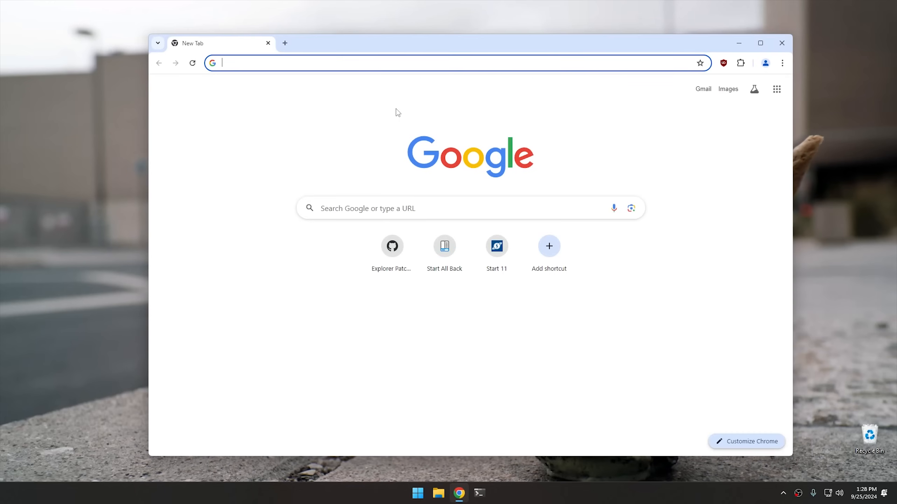
pyautogui.click(497, 247)
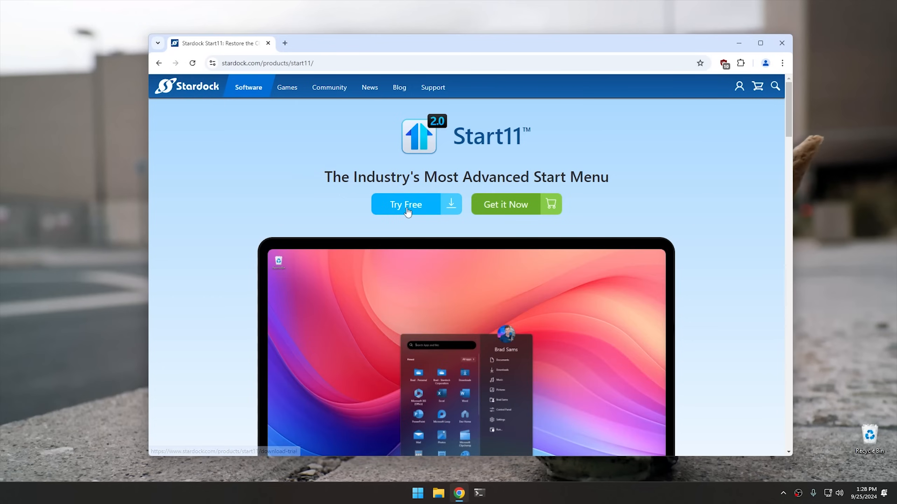
pyautogui.click(403, 208)
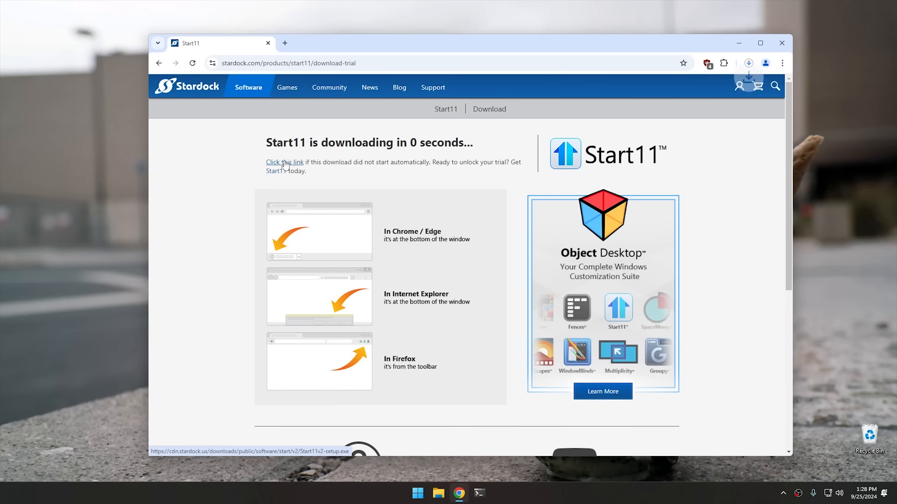
pyautogui.click(749, 64)
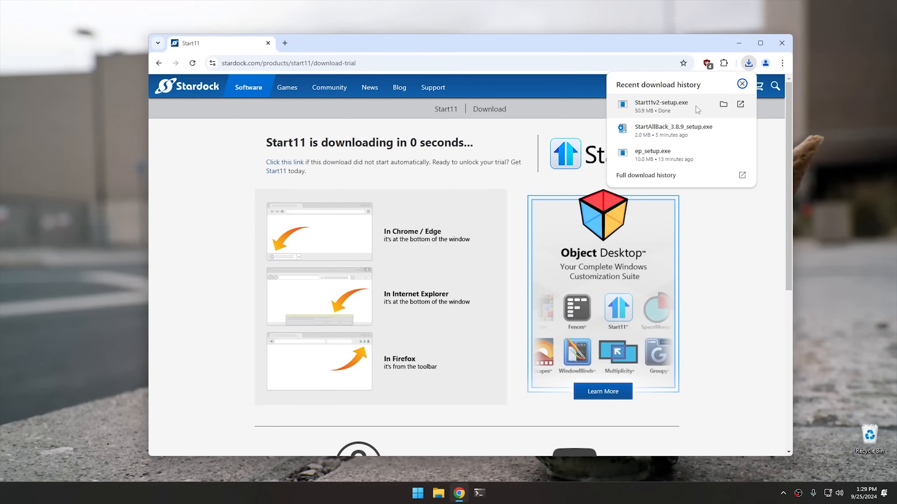
pyautogui.click(722, 104)
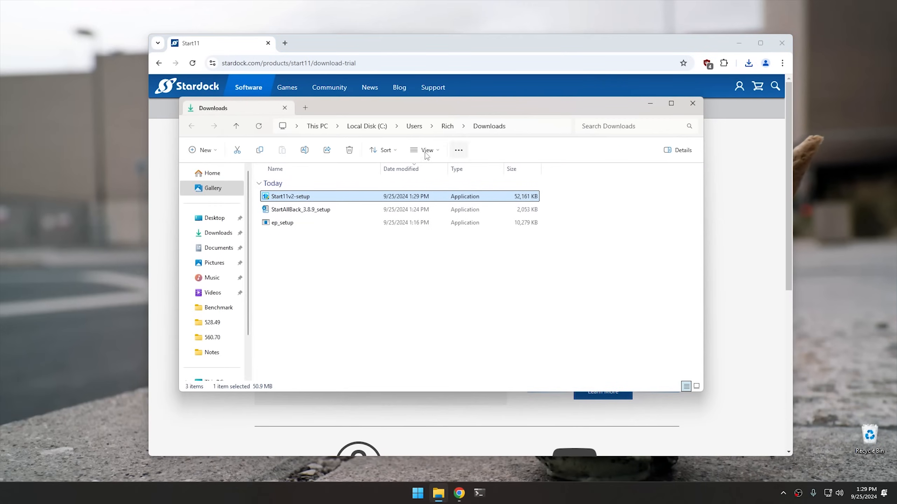
pyautogui.click(786, 45)
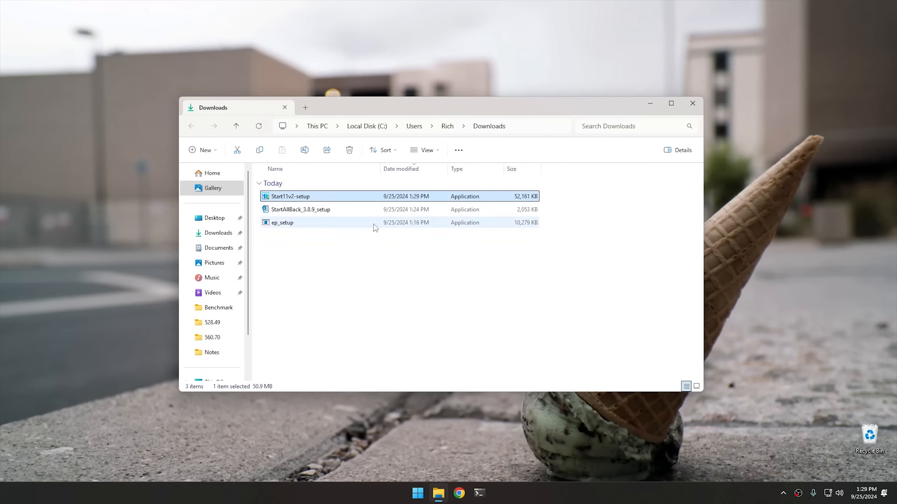
# - Run Start11v2-setup, accept the license agreement and install Start11 in the default folder
pyautogui.doubleClick(289, 198)
pyautogui.click(399, 349)
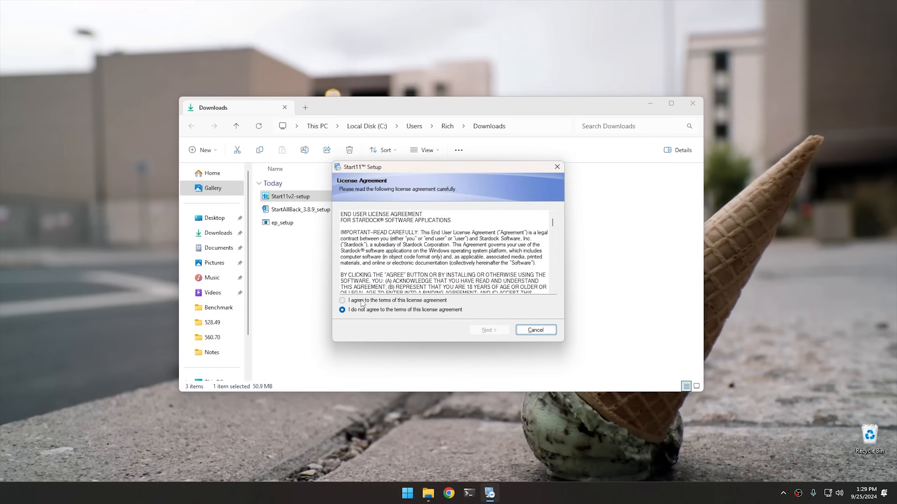
pyautogui.click(364, 301)
pyautogui.click(482, 330)
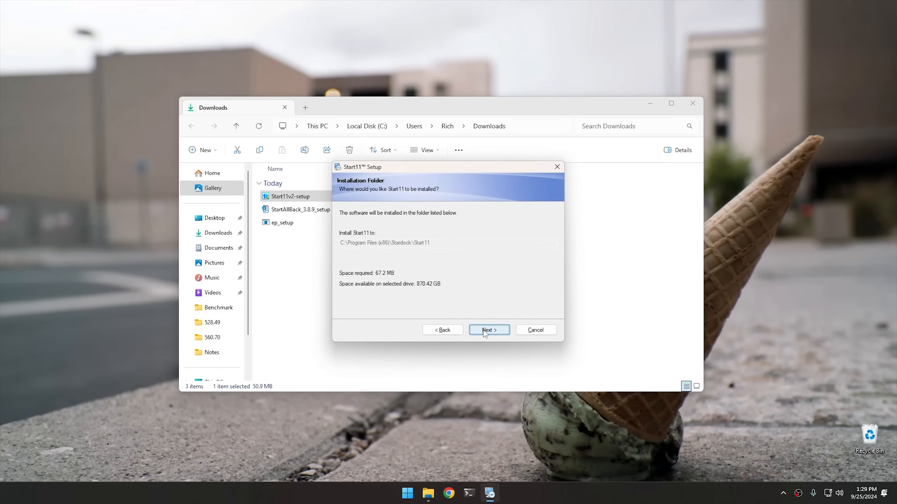
pyautogui.click(483, 332)
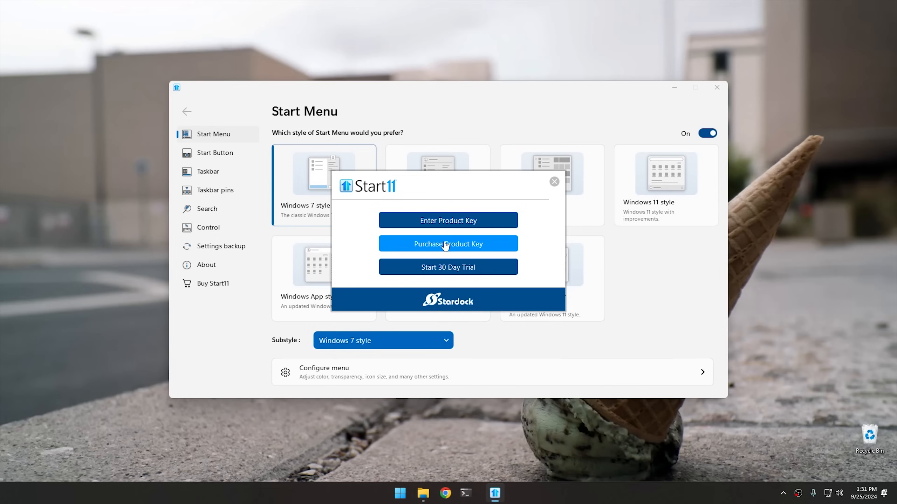
# - Activate the 30-day Start11 trial with an email address and keep the taskbar center aligned
pyautogui.click(442, 270)
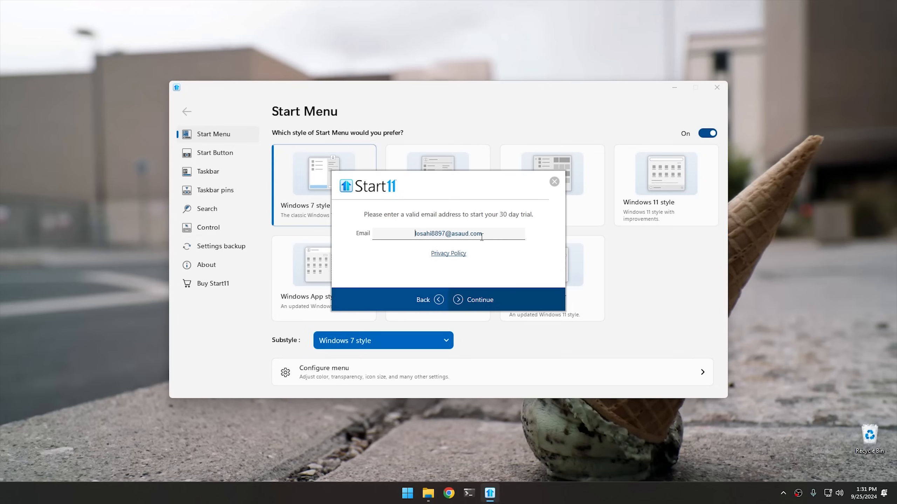
pyautogui.click(479, 300)
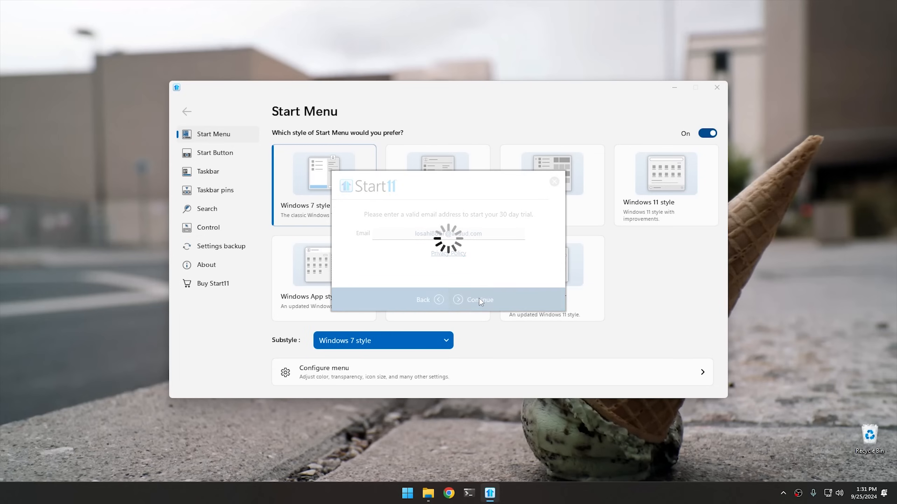
pyautogui.click(458, 303)
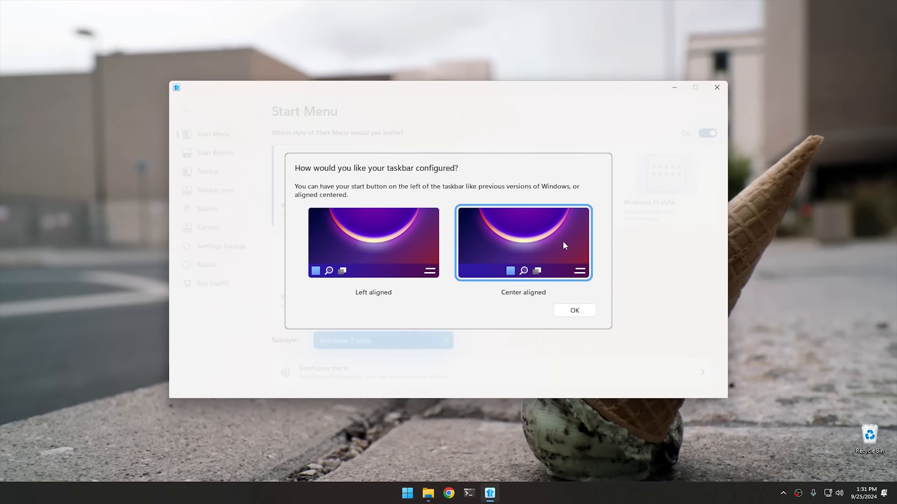
pyautogui.click(574, 311)
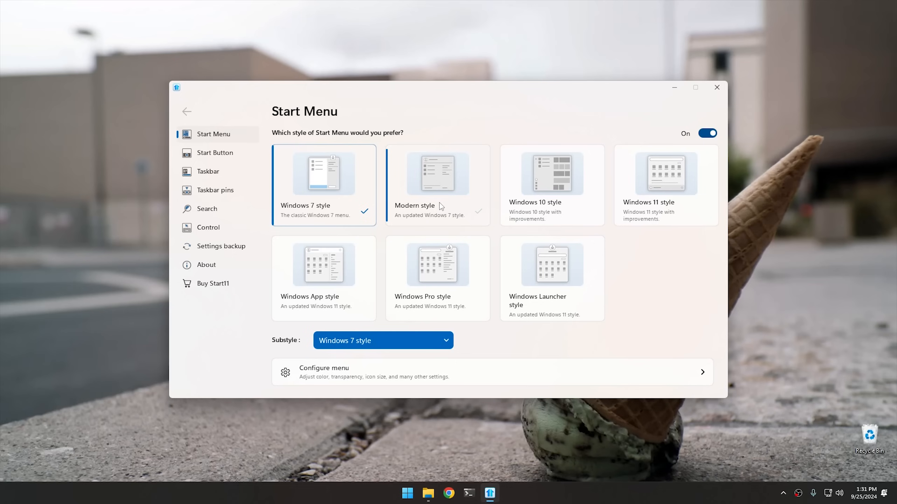
# - Try the Windows 7, Modern and Windows 10 Start menu styles, checking the Start menu under each one
pyautogui.click(410, 494)
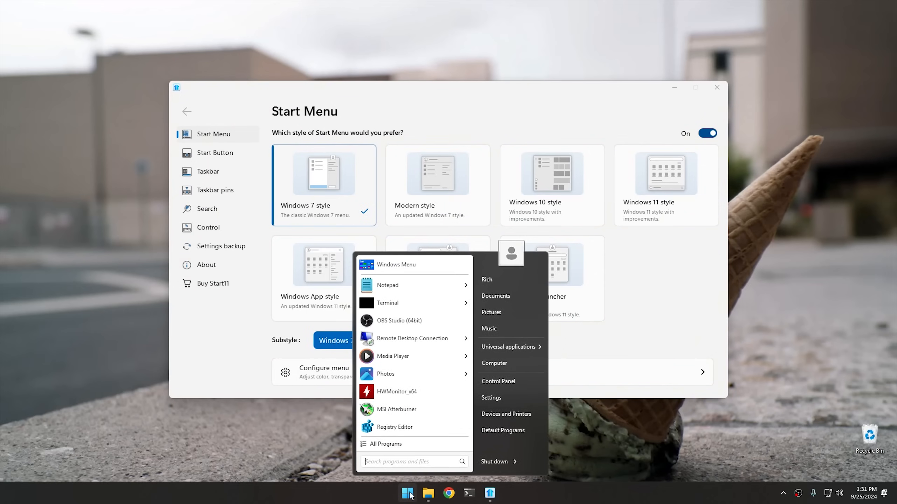
pyautogui.click(445, 198)
pyautogui.click(407, 494)
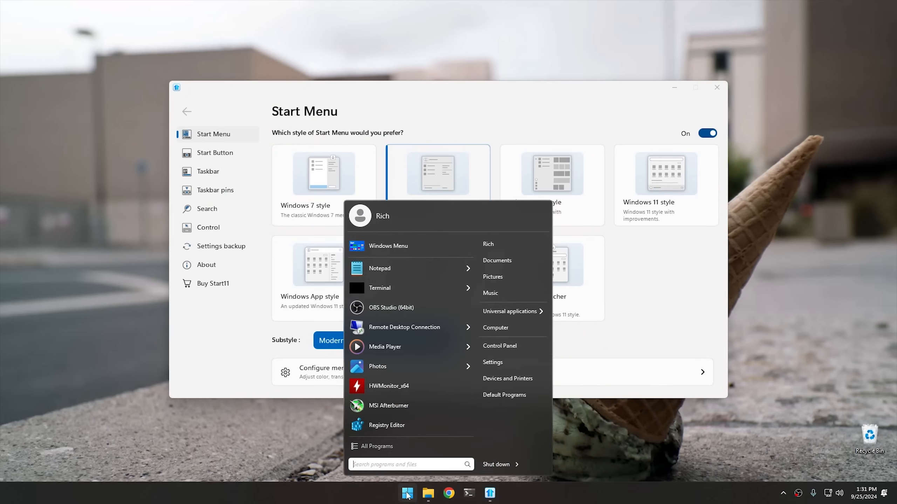
pyautogui.click(535, 208)
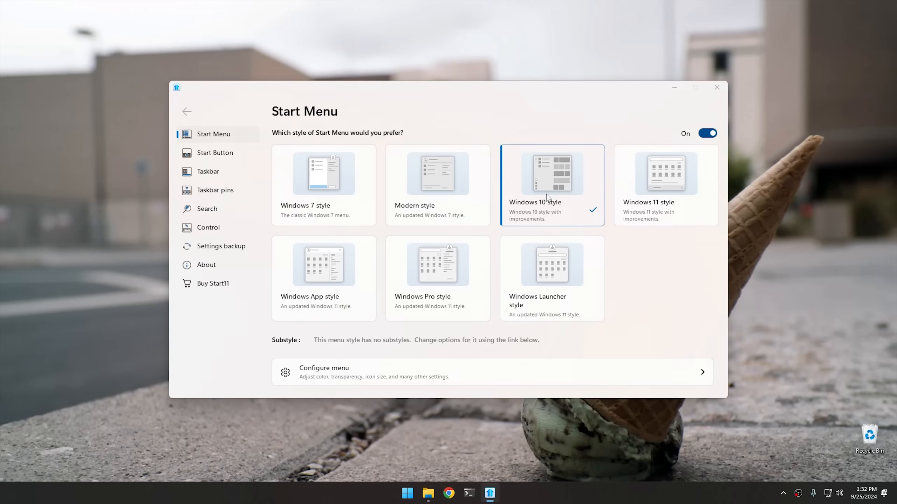
pyautogui.click(407, 495)
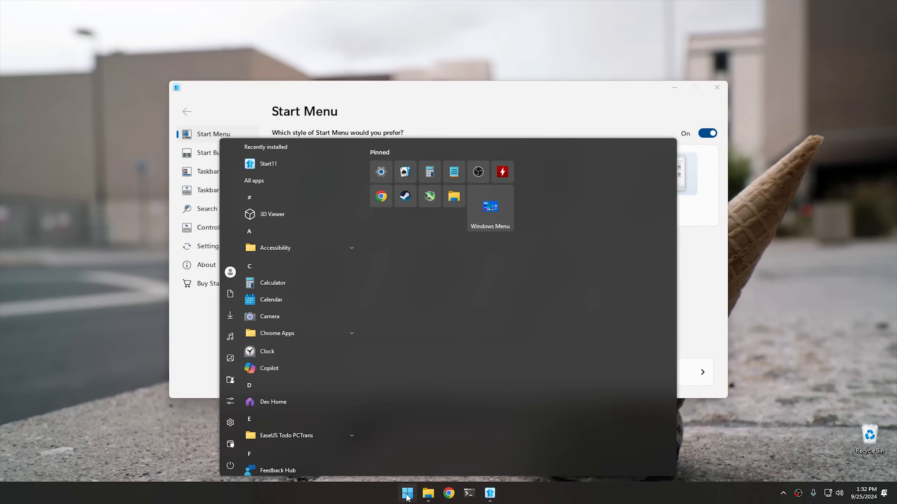
pyautogui.click(407, 494)
# - Apply the Windows 11 style in Start11 and check its Start menu
pyautogui.click(652, 214)
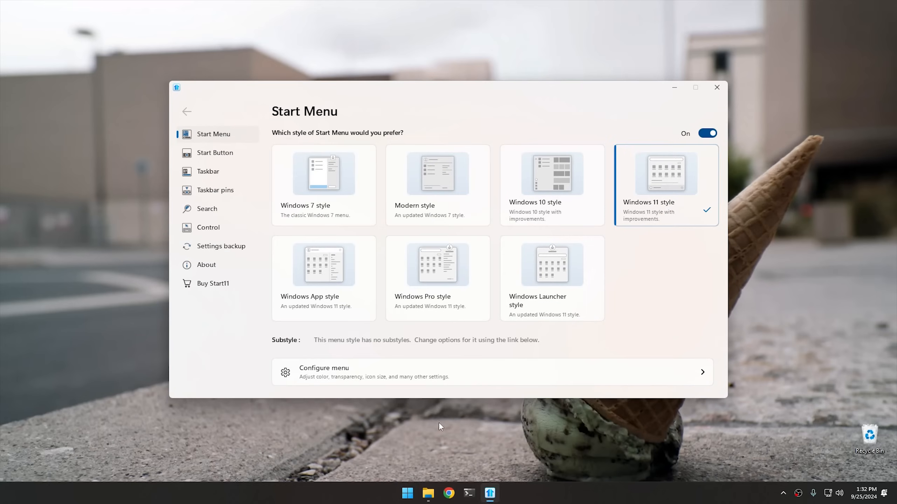
pyautogui.click(406, 496)
pyautogui.click(407, 496)
# - Let Start11 enhance the taskbar, accepting ungrouped buttons and left alignment, and check the Start menu there
pyautogui.click(212, 174)
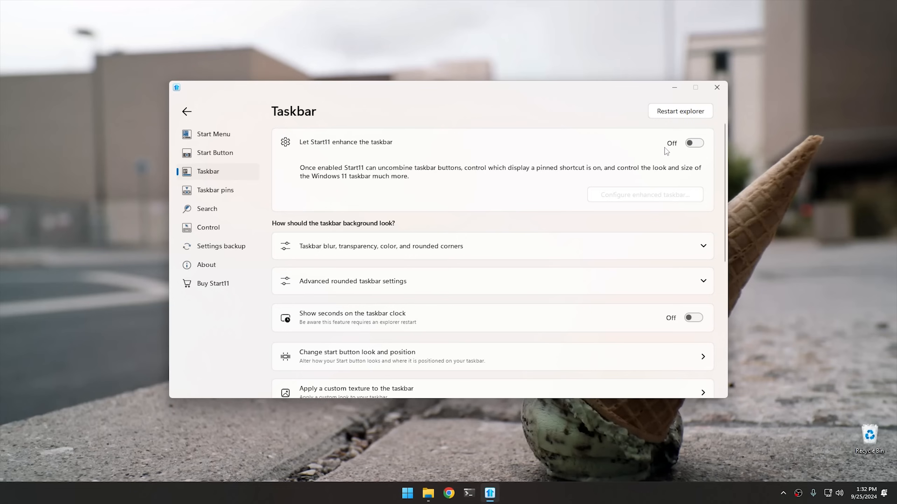
pyautogui.click(694, 143)
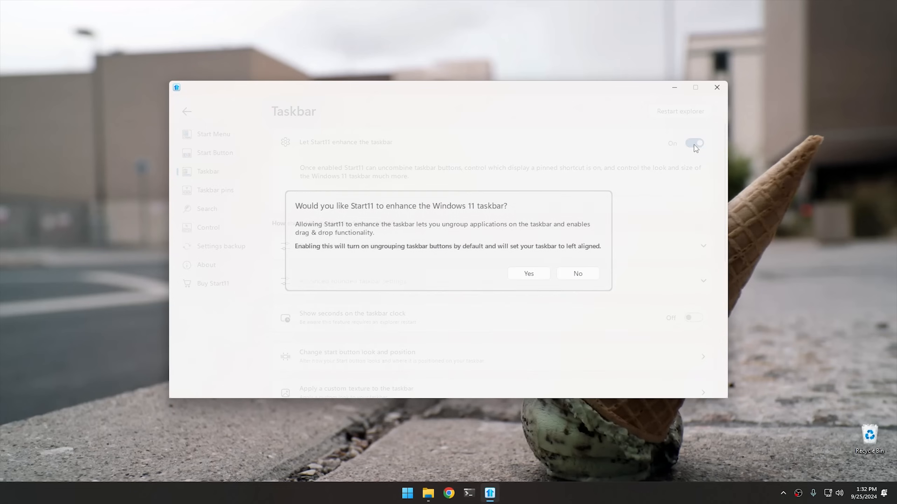
pyautogui.click(527, 277)
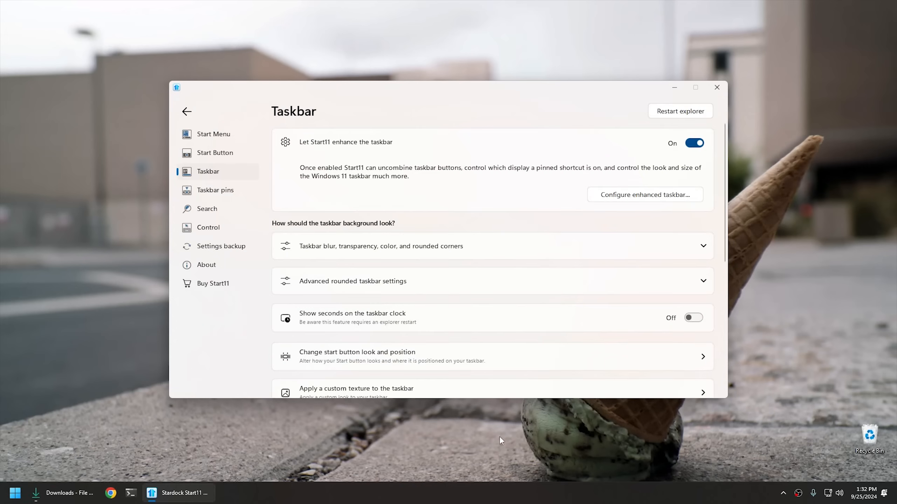
pyautogui.click(14, 494)
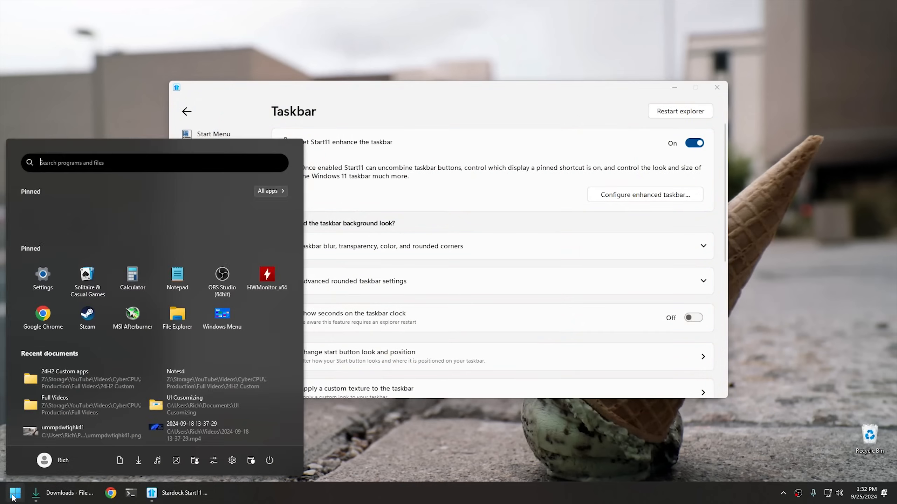
pyautogui.click(14, 495)
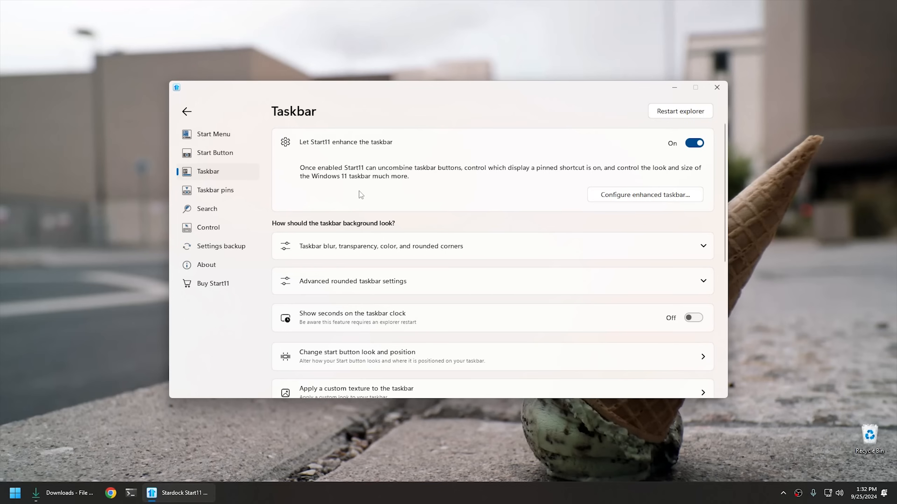
# - Open Start11's purchase options on the Stardock site and examine the license prices, highlighting the single-install price
pyautogui.click(216, 285)
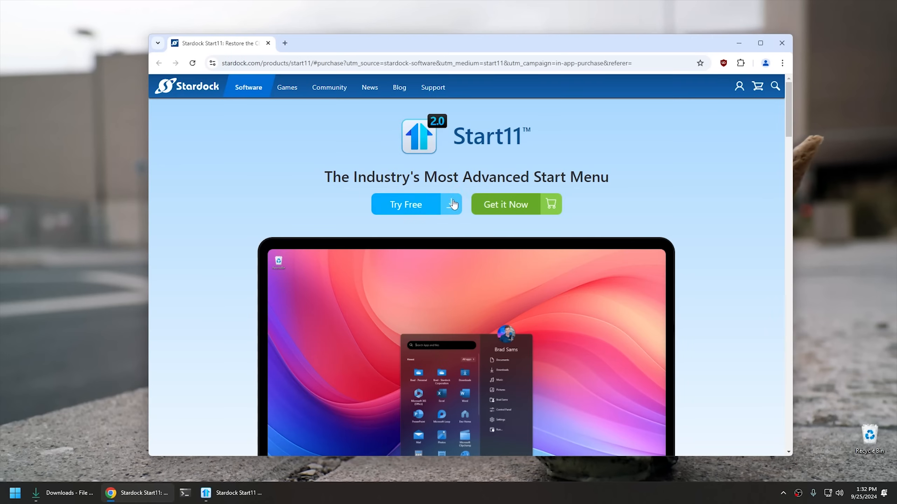
pyautogui.click(508, 207)
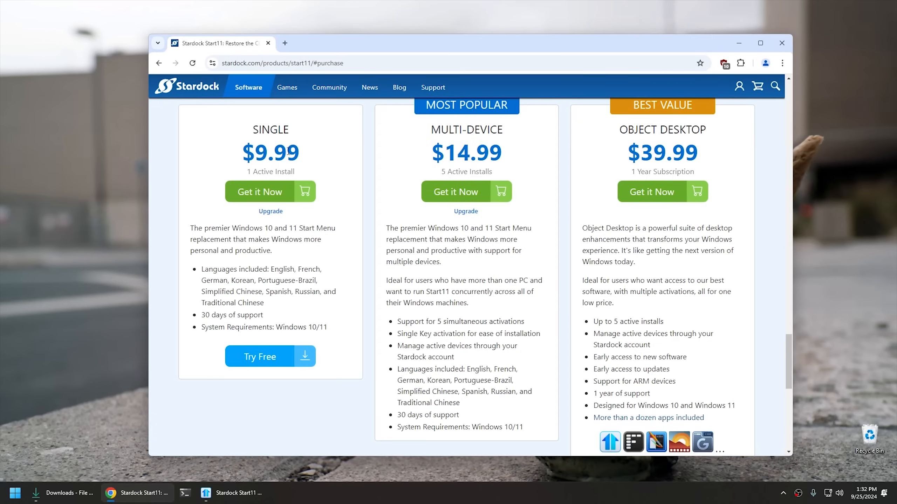
pyautogui.moveTo(257, 155); pyautogui.dragTo(310, 156)
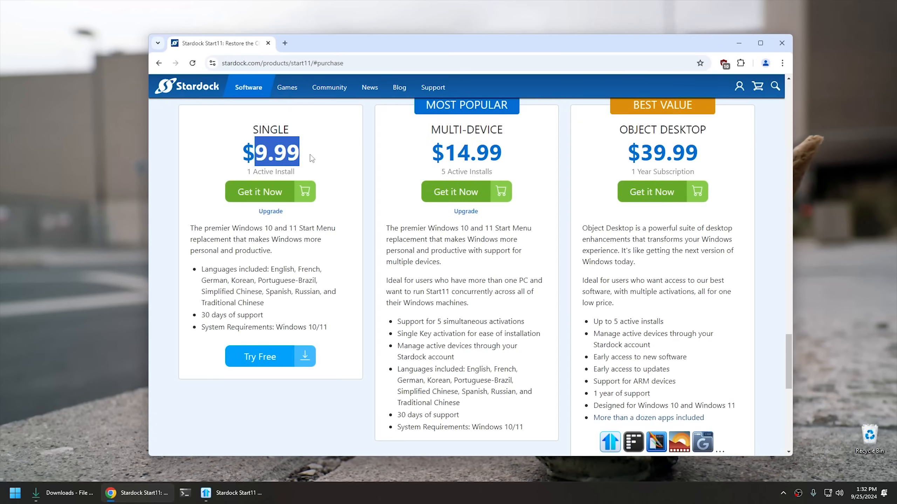